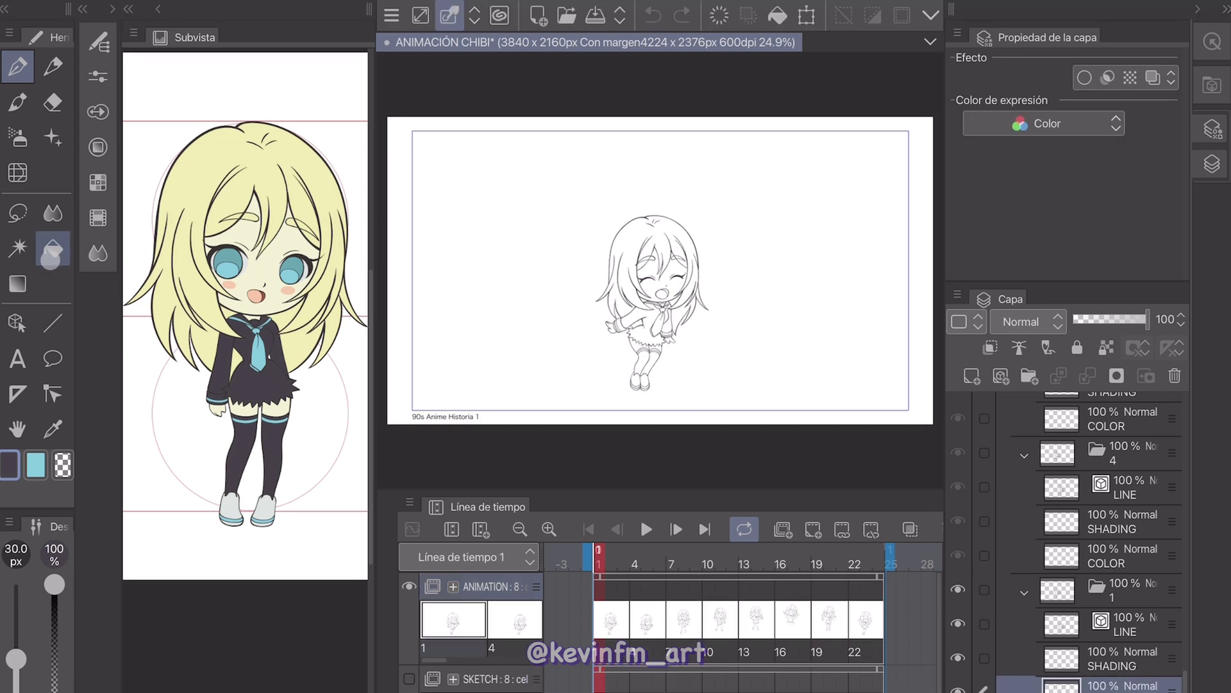
Fill the hair of frame 1 on its COLOR layer with the yellow sampled from the reference character
{"action": "left_click", "coordinate": [52, 250]}
{"action": "left_click", "coordinate": [113, 9]}
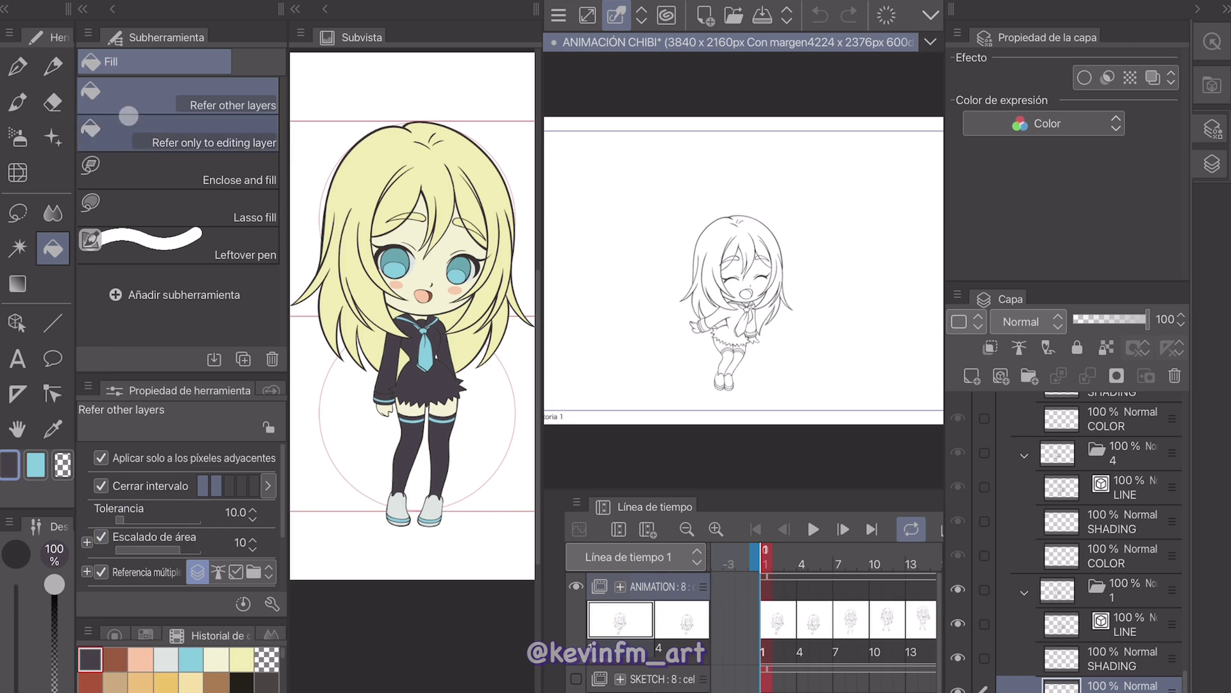
{"action": "left_click", "coordinate": [112, 9]}
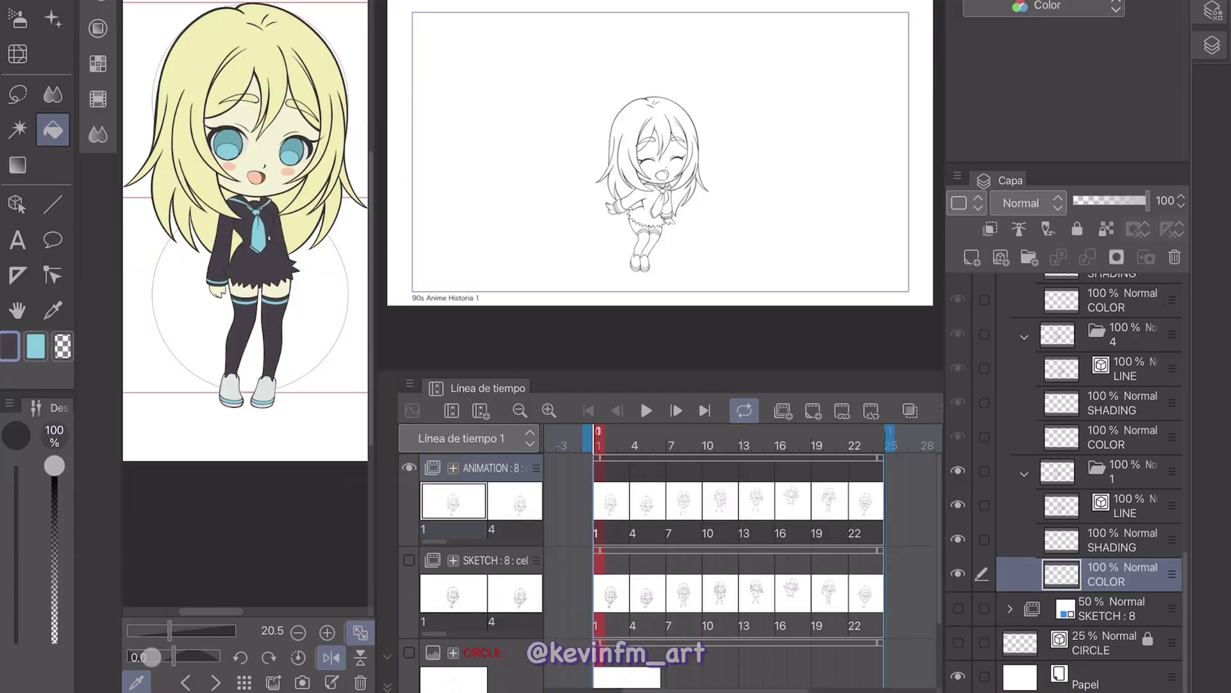
{"action": "left_click", "coordinate": [139, 679]}
{"action": "key", "text": "x"}
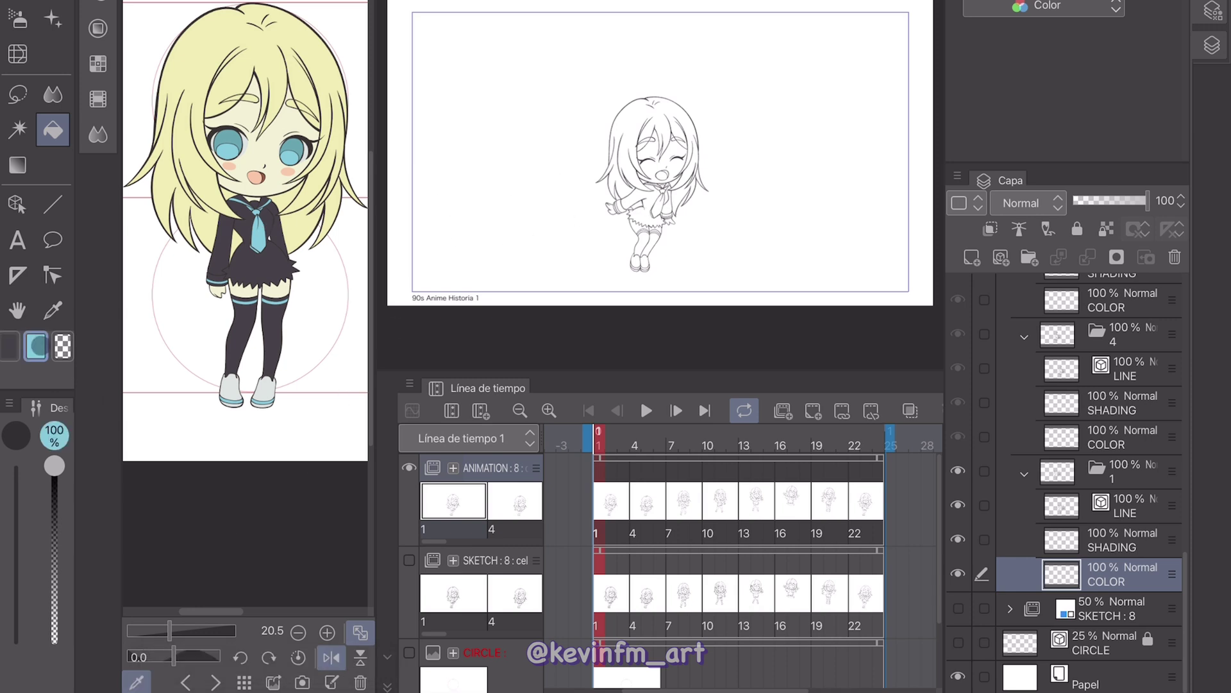
{"action": "left_click", "coordinate": [274, 47]}
{"action": "left_click", "coordinate": [650, 135]}
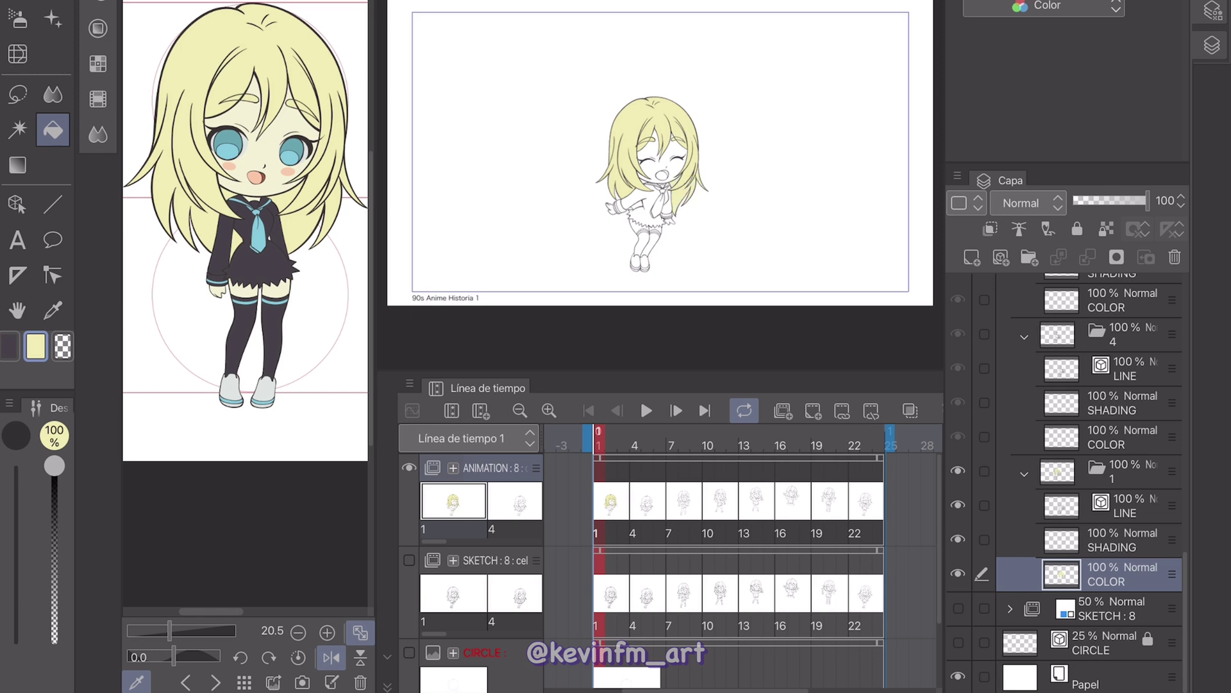
Fill the skin with the reference's pale skin tone and color the mouth with its sampled peach and reddish brown
{"action": "left_click", "coordinate": [286, 170]}
{"action": "left_click", "coordinate": [654, 147]}
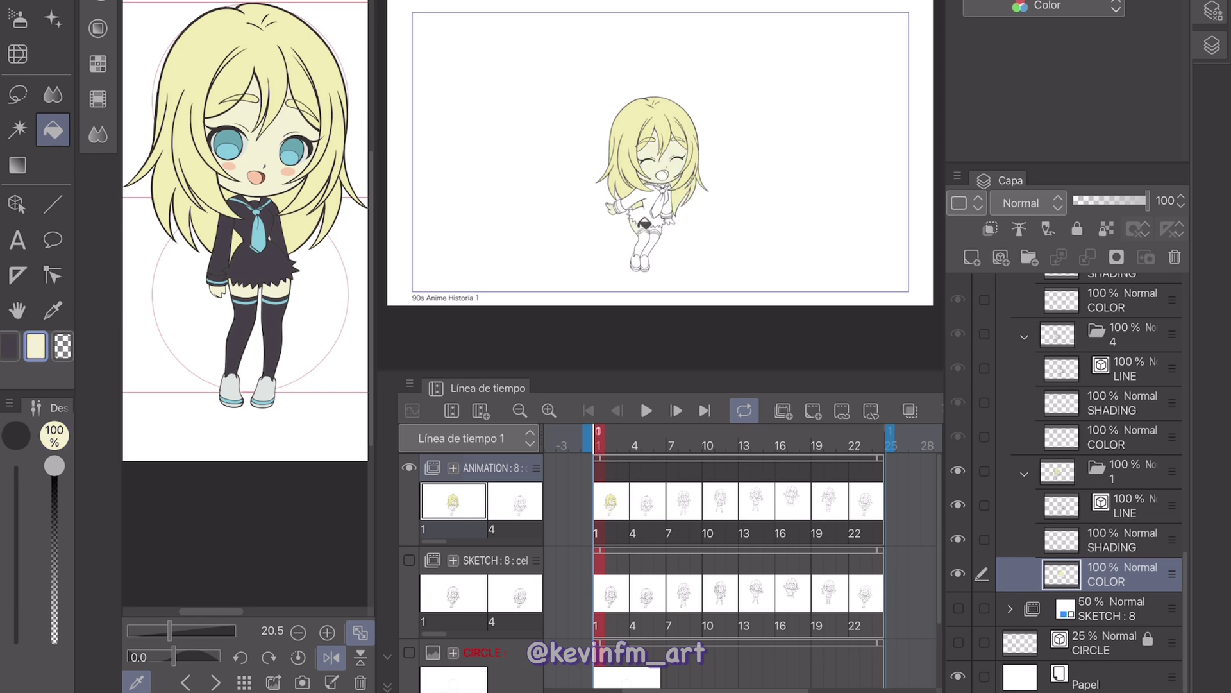
{"action": "left_click", "coordinate": [387, 656]}
{"action": "scroll", "coordinate": [641, 308], "scroll_direction": "up", "scroll_amount": 5}
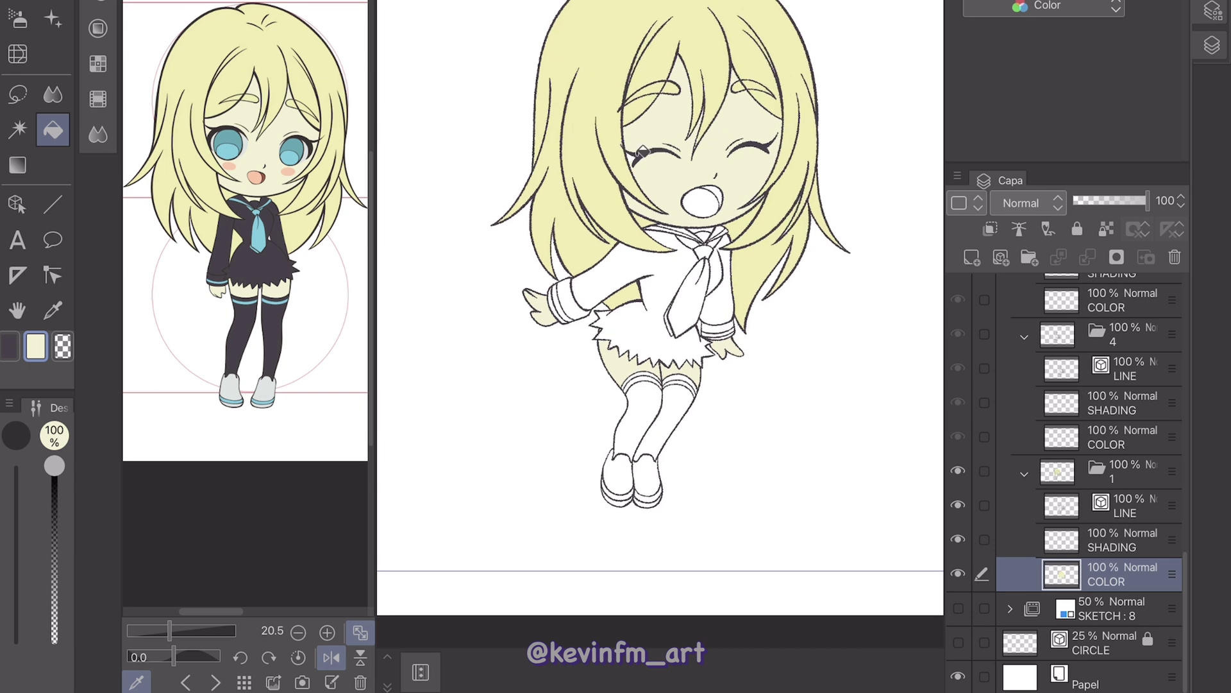
{"action": "left_click", "coordinate": [257, 177]}
{"action": "left_click", "coordinate": [702, 200]}
{"action": "left_click", "coordinate": [271, 170]}
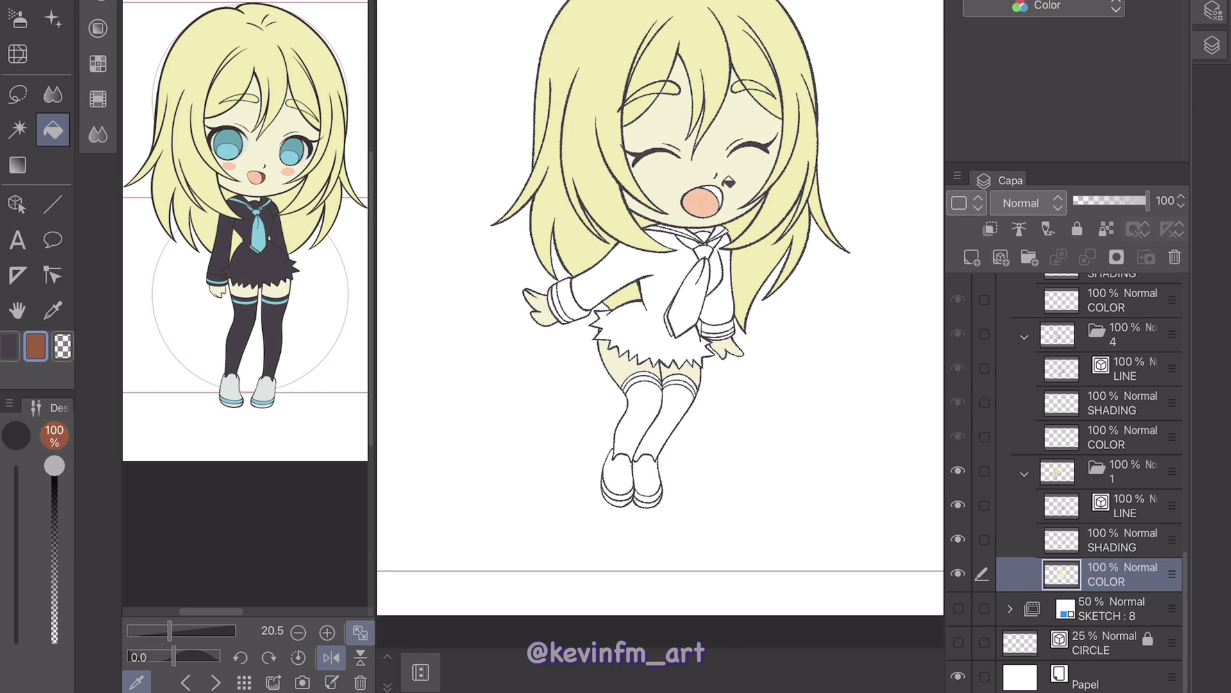
Fill the tie and the uniform, stocking and shoe trims with the reference's light blue, and the shoes with its light grey
{"action": "left_click", "coordinate": [267, 228]}
{"action": "left_click", "coordinate": [692, 286]}
{"action": "left_click", "coordinate": [687, 239]}
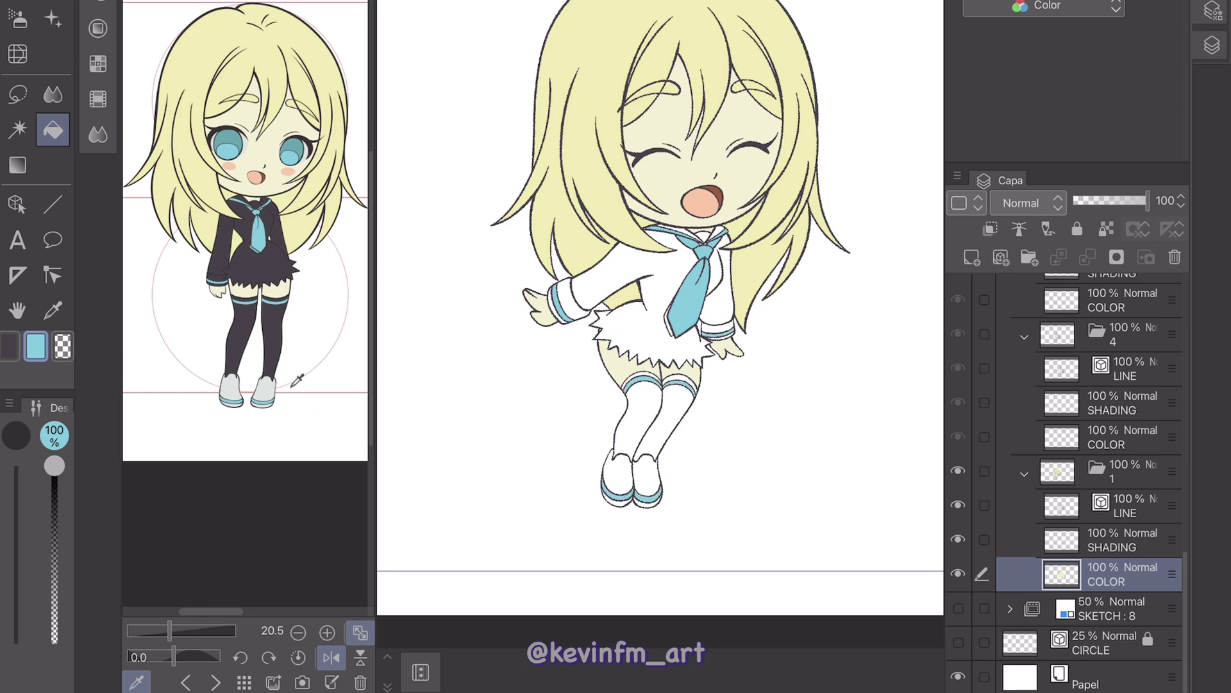
{"action": "left_click", "coordinate": [231, 385]}
{"action": "left_click", "coordinate": [619, 474]}
{"action": "left_click", "coordinate": [648, 481]}
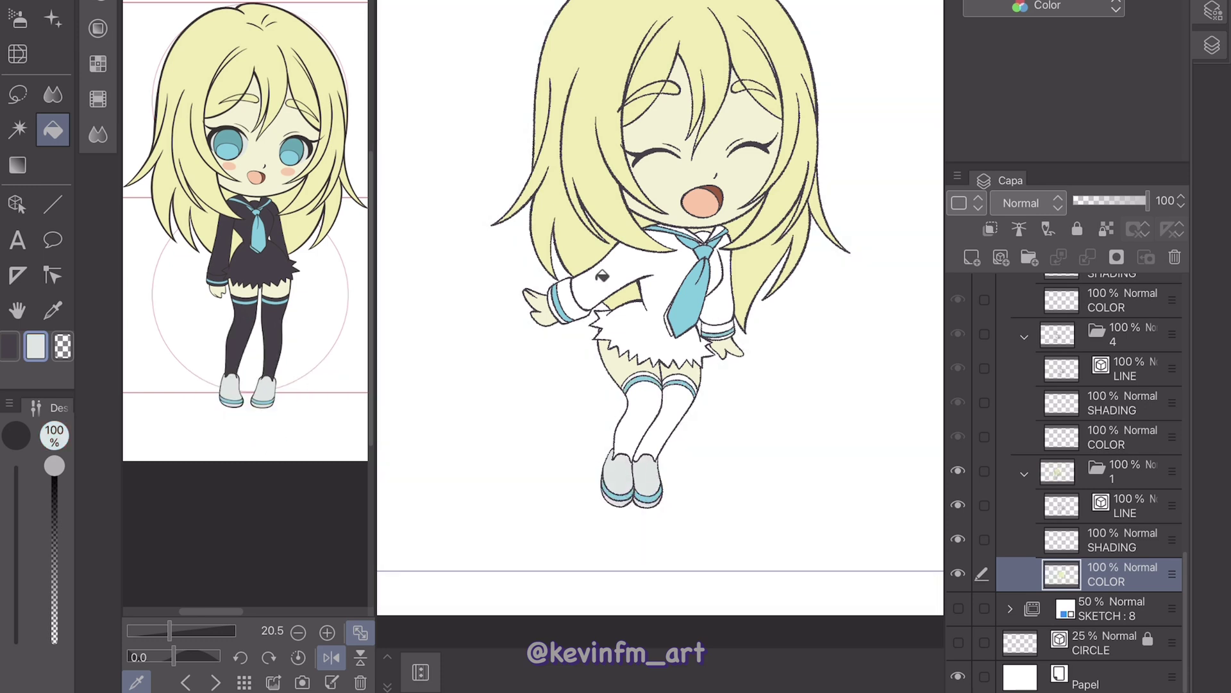
Fill the uniform and stockings with the reference's dark purple and complete the tie with its light blue
{"action": "left_click", "coordinate": [268, 261]}
{"action": "left_click", "coordinate": [648, 417]}
{"action": "left_click", "coordinate": [642, 301]}
{"action": "left_click", "coordinate": [571, 298]}
{"action": "left_click", "coordinate": [720, 275]}
{"action": "left_click", "coordinate": [716, 325]}
{"action": "left_click", "coordinate": [262, 227]}
{"action": "left_click", "coordinate": [677, 325]}
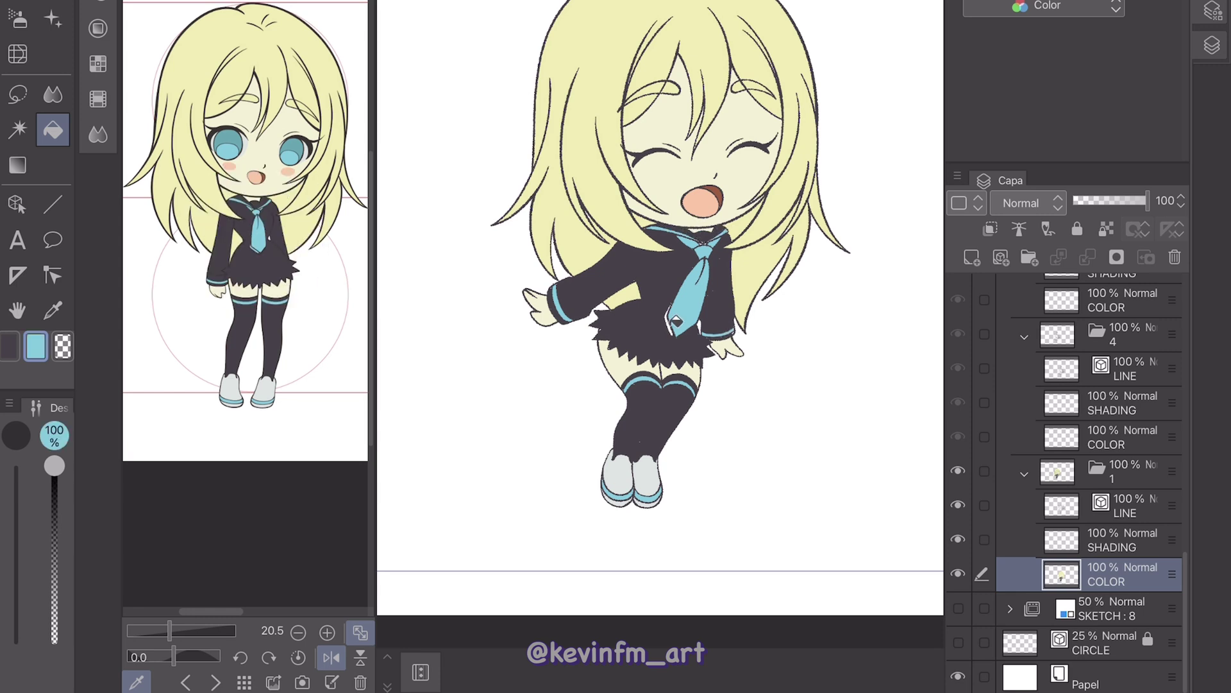
Touch up the unfilled specks and gaps around the clothes and hair with a 30 px pen in colors sampled from the reference
{"action": "key", "text": "p"}
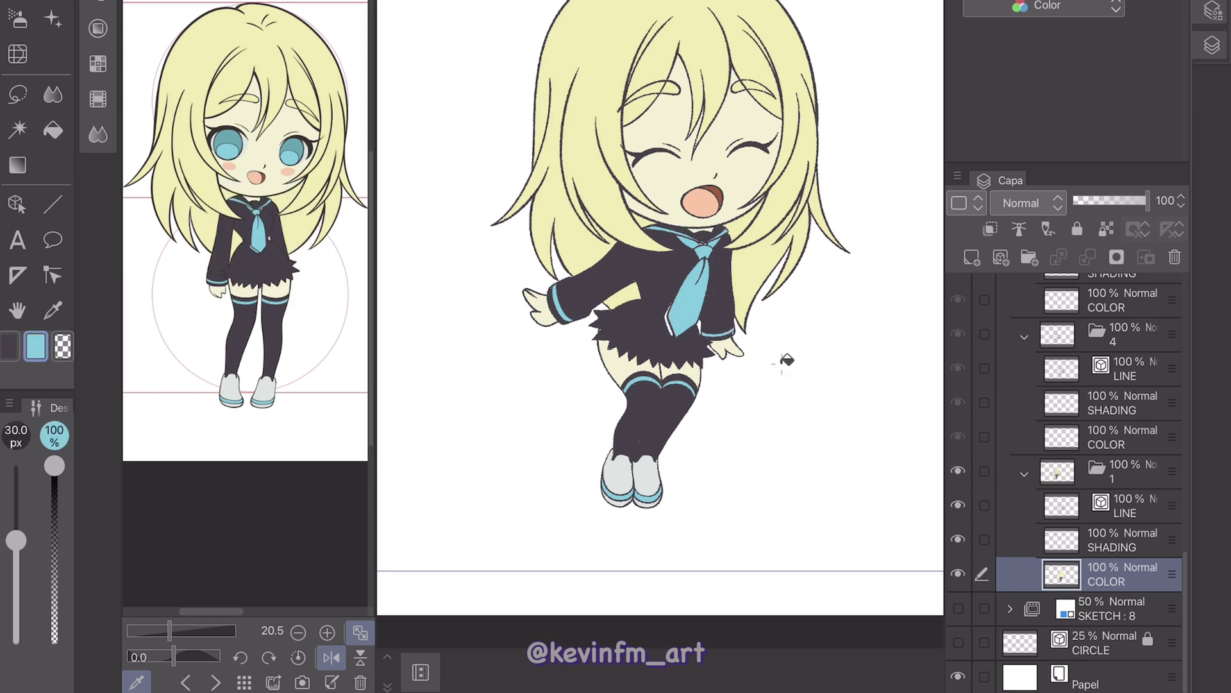
{"action": "scroll", "coordinate": [787, 360], "scroll_direction": "up", "scroll_amount": 5}
{"action": "scroll", "coordinate": [660, 324], "scroll_direction": "up", "scroll_amount": 3}
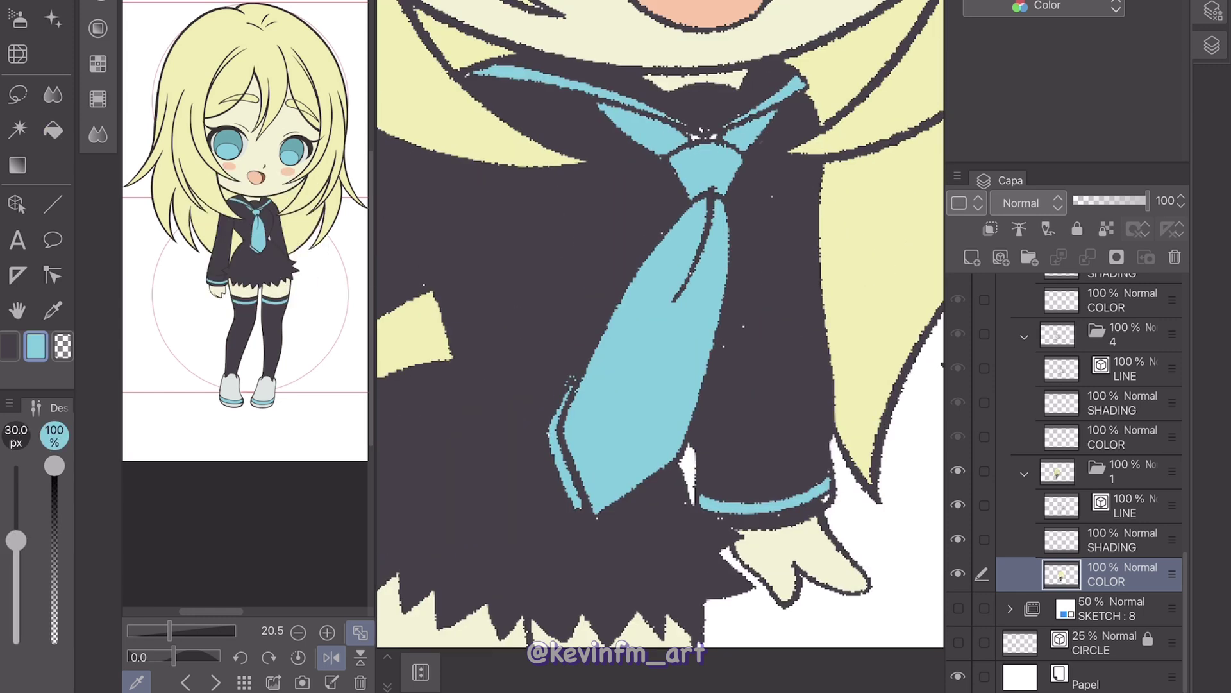
{"action": "left_click", "coordinate": [259, 260], "text": "alt"}
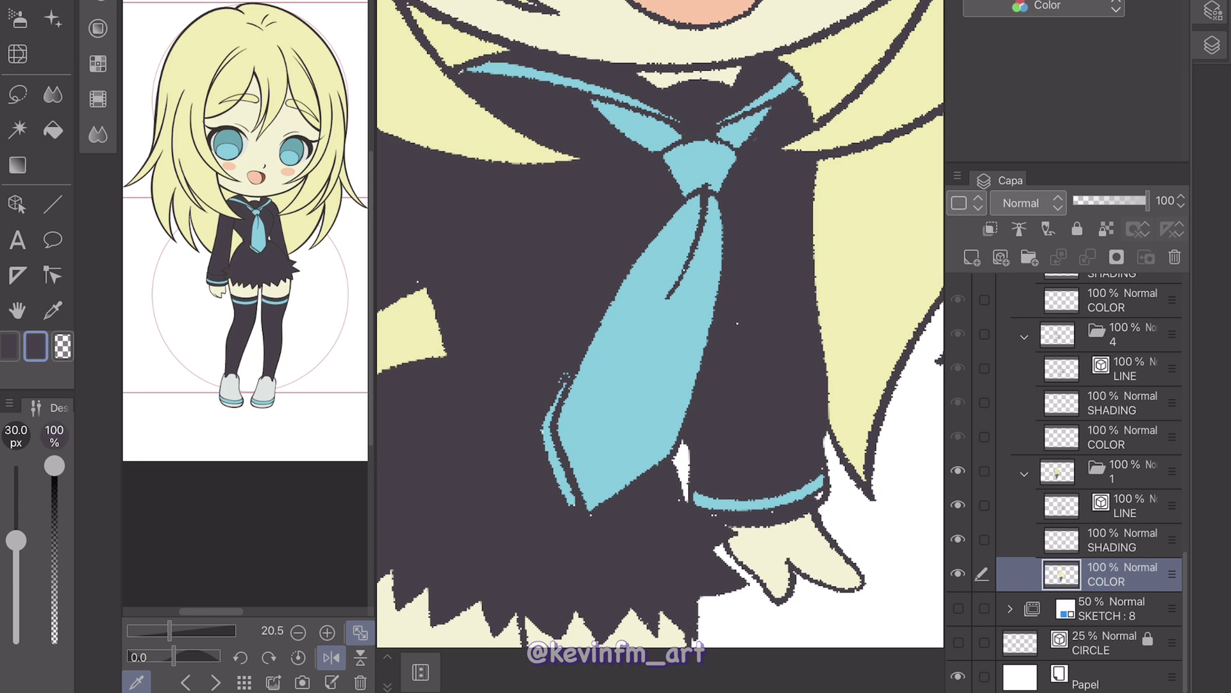
{"action": "scroll", "coordinate": [660, 324], "scroll_direction": "left", "scroll_amount": 6}
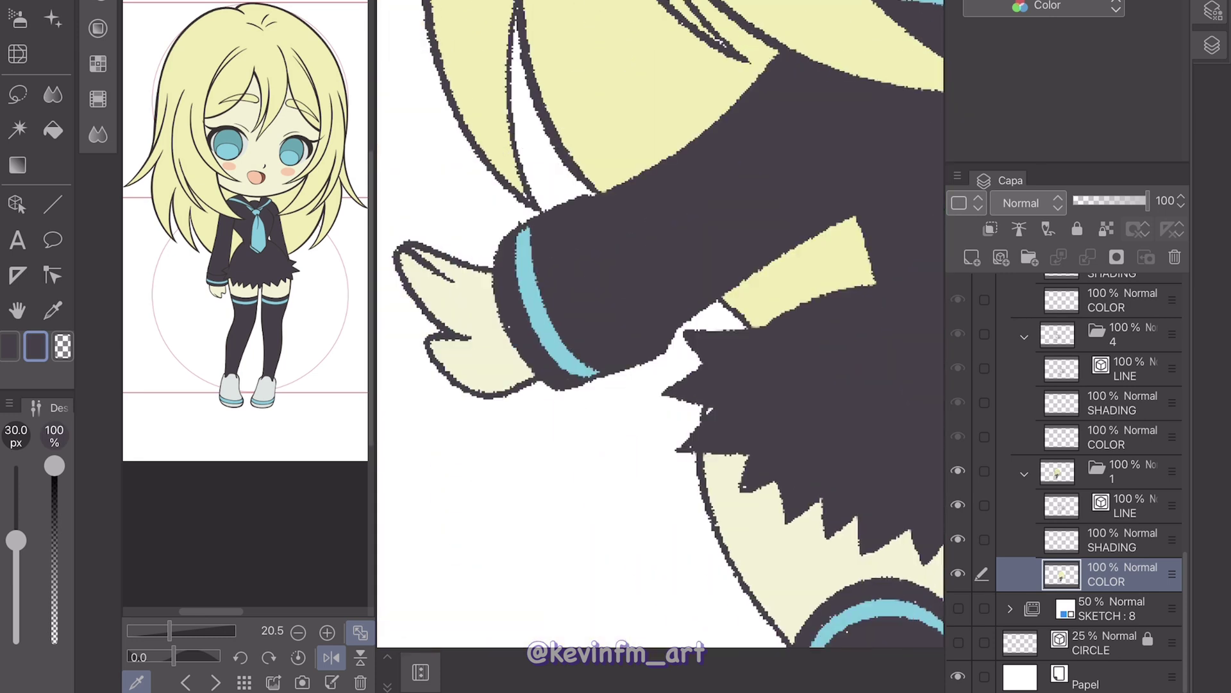
{"action": "scroll", "coordinate": [661, 324], "scroll_direction": "right", "scroll_amount": 8}
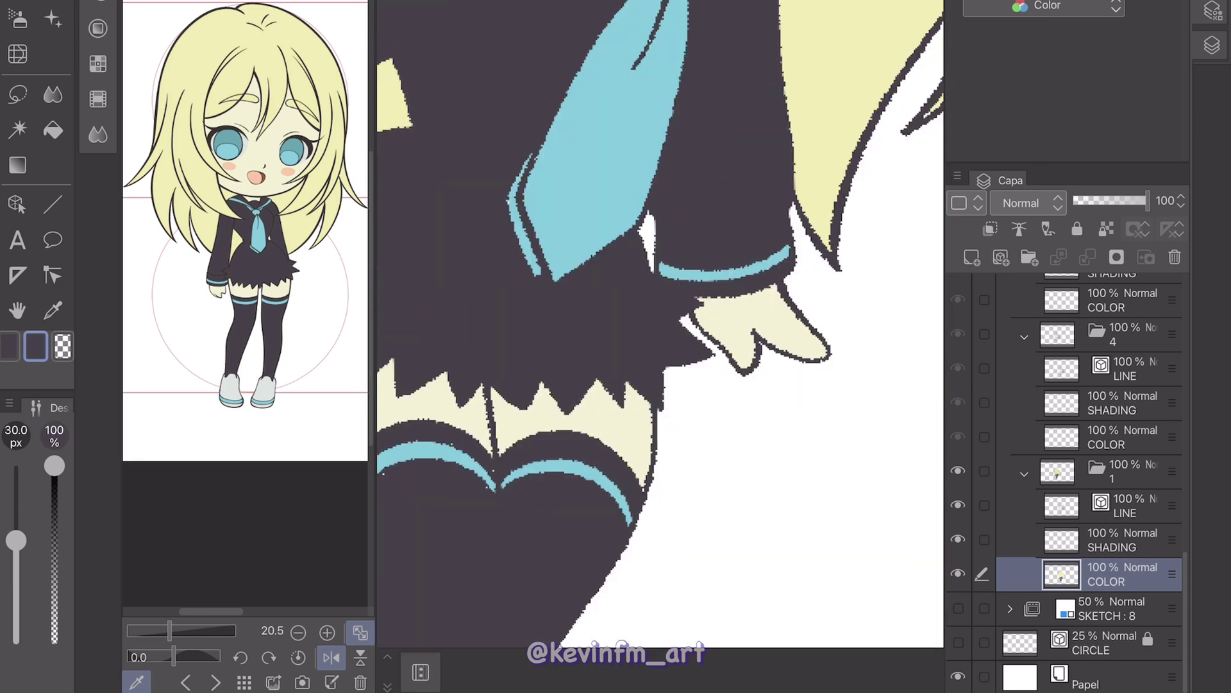
{"action": "scroll", "coordinate": [660, 324], "scroll_direction": "down", "scroll_amount": 3}
{"action": "scroll", "coordinate": [660, 324], "scroll_direction": "left", "scroll_amount": 2}
{"action": "left_click_drag", "start_coordinate": [257, 302], "coordinate": [268, 269]}
{"action": "scroll", "coordinate": [661, 321], "scroll_direction": "down", "scroll_amount": 5}
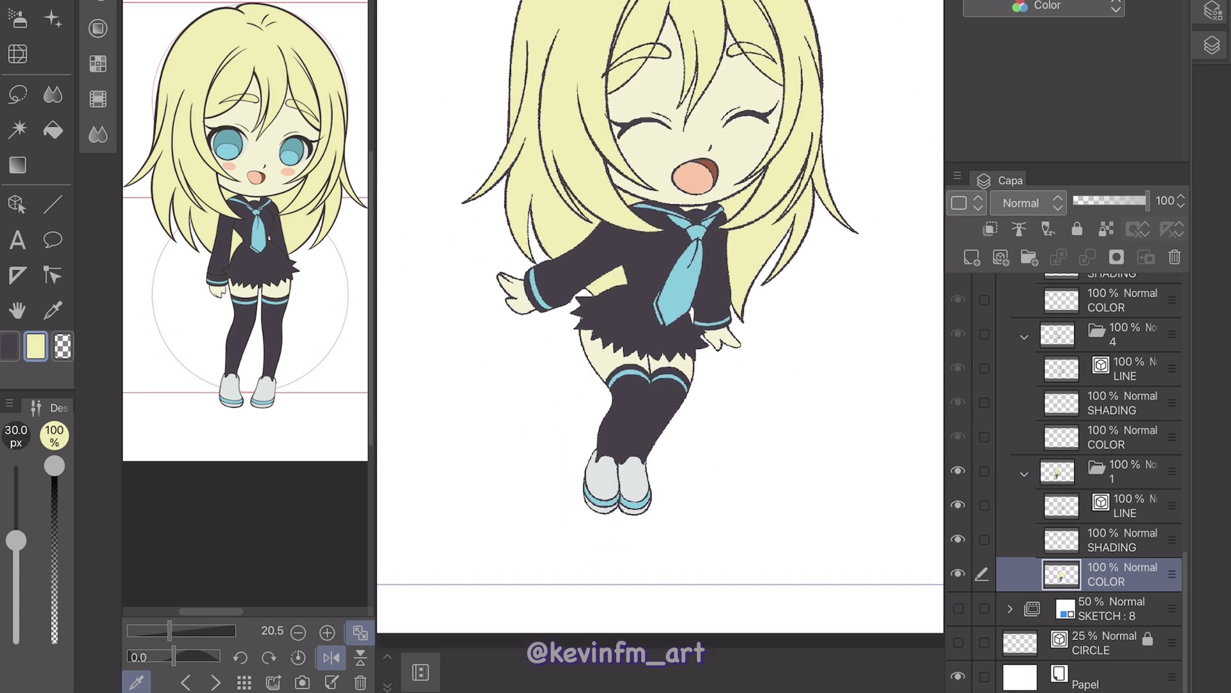
{"action": "scroll", "coordinate": [661, 289], "scroll_direction": "up", "scroll_amount": 3}
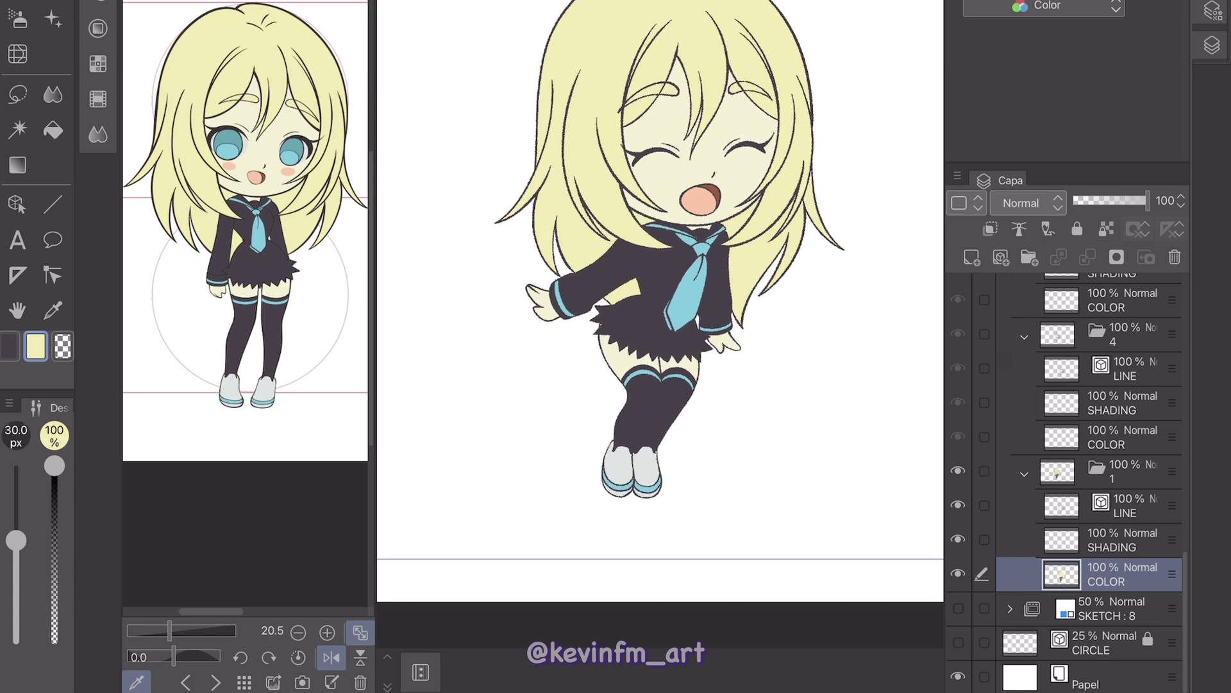
Look through the uncolored frames and select the COLOR layer of frame 4
{"action": "left_click", "coordinate": [1116, 444]}
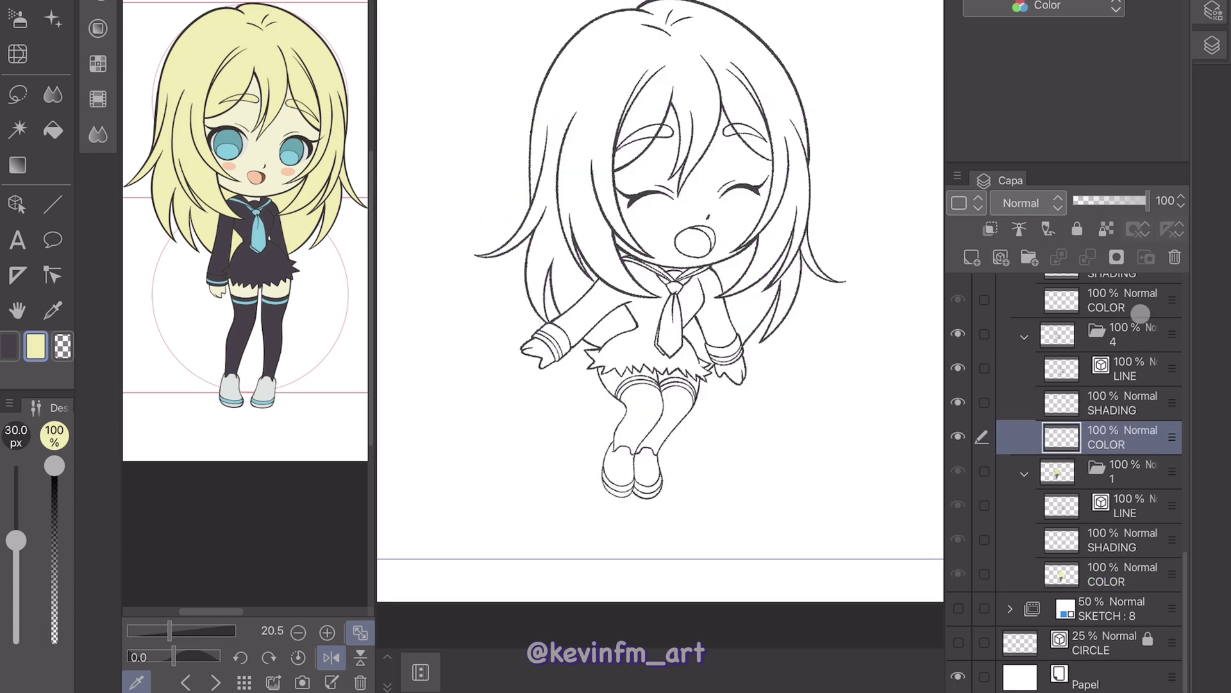
{"action": "scroll", "coordinate": [1136, 385], "scroll_direction": "up", "scroll_amount": 5}
{"action": "left_click", "coordinate": [1116, 295]}
{"action": "scroll", "coordinate": [1133, 434], "scroll_direction": "down", "scroll_amount": 5}
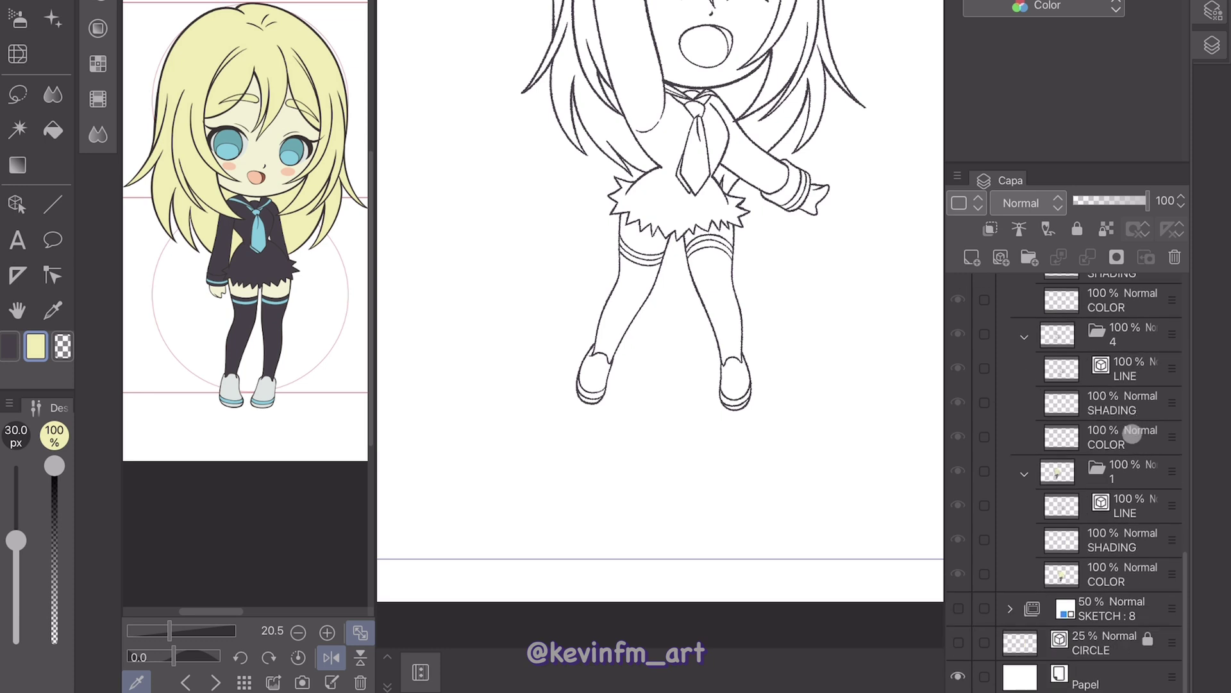
{"action": "left_click", "coordinate": [1133, 434]}
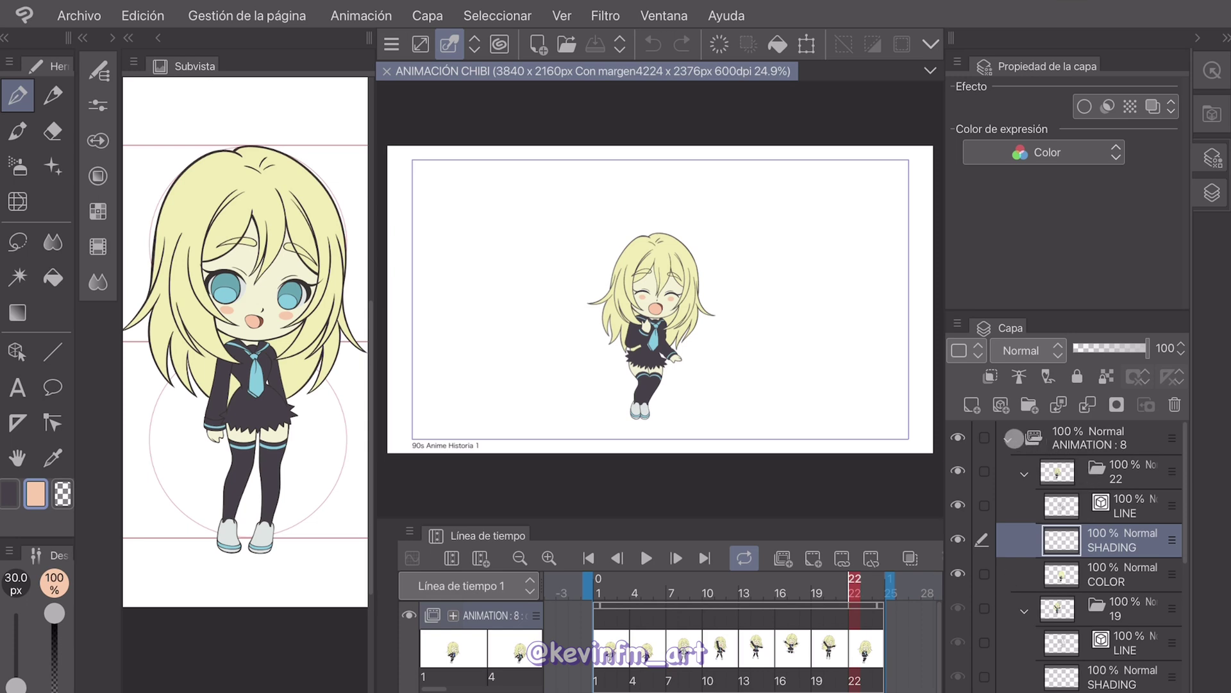
Collapse the ANIMATION folder and play the colored animation from frame 1
{"action": "left_click", "coordinate": [1011, 438]}
{"action": "left_click_drag", "start_coordinate": [853, 582], "coordinate": [607, 597]}
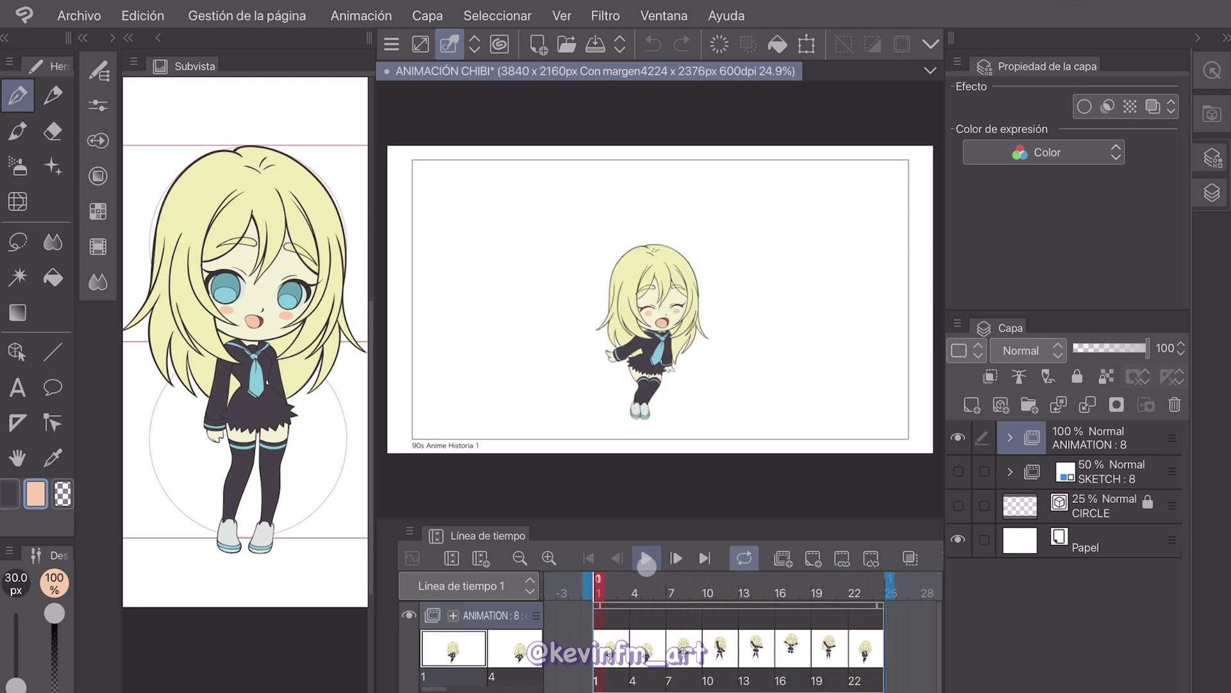
{"action": "left_click", "coordinate": [646, 558]}
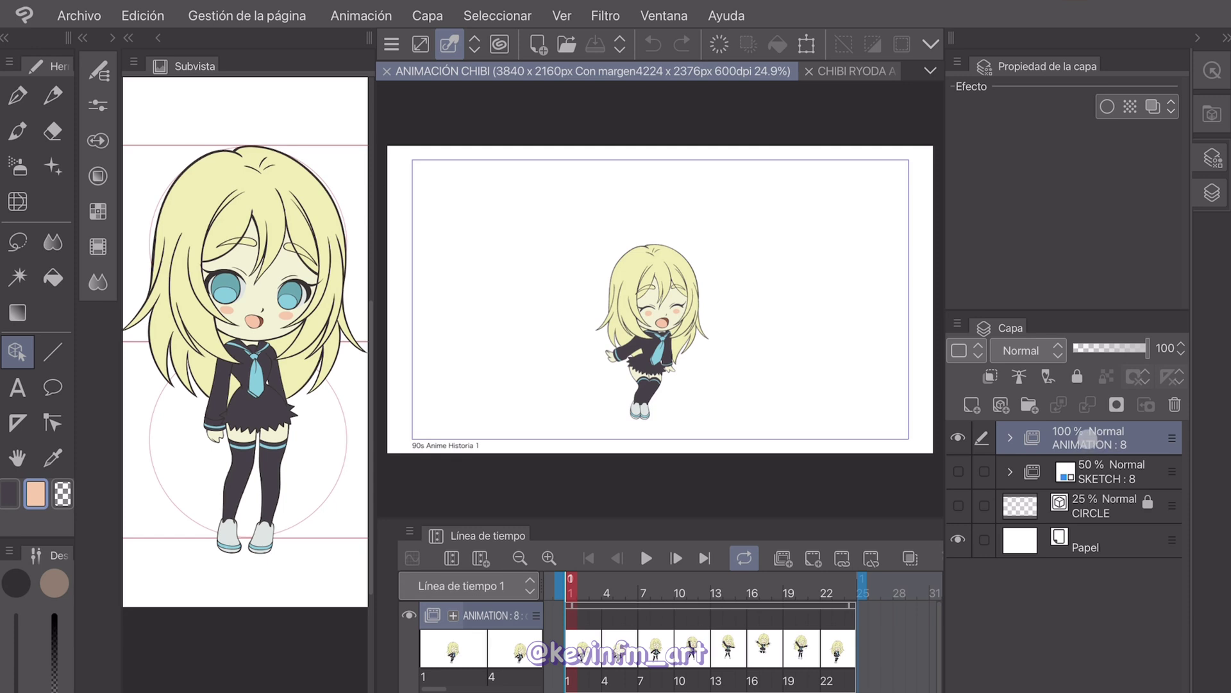
Copy the ANIMATION folder into the CHIBI RYODA ANIMATION document and move the girl to the left of the soccer player
{"action": "left_click", "coordinate": [138, 17]}
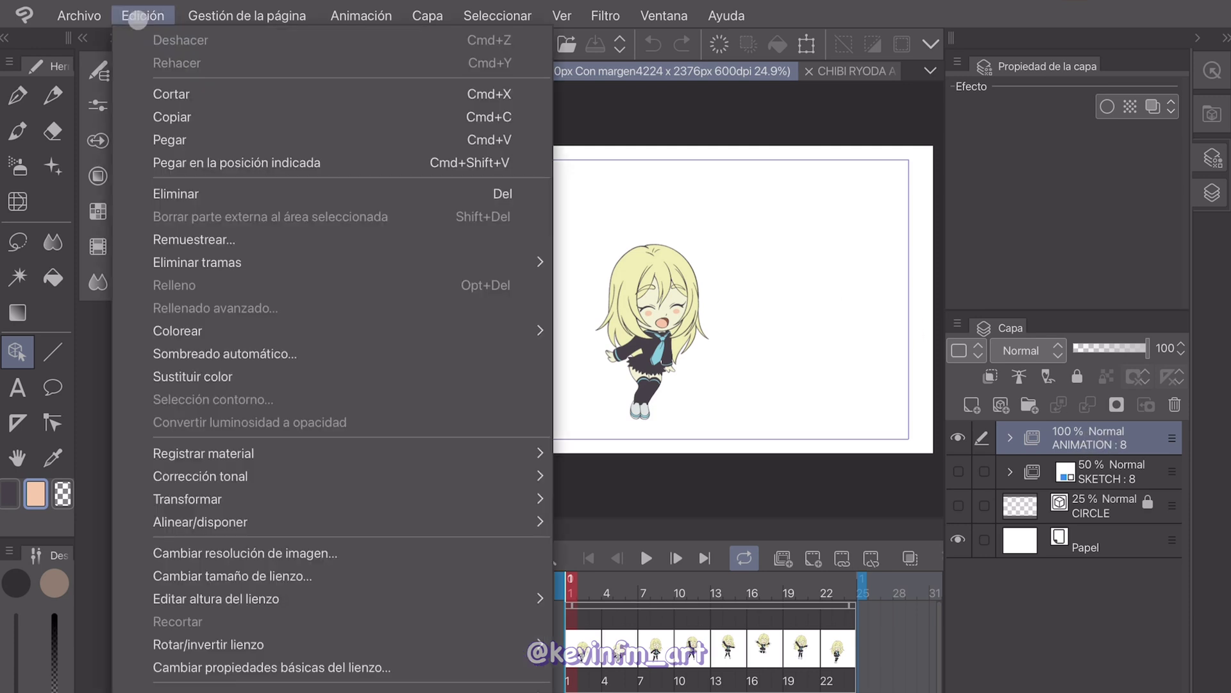
{"action": "left_click", "coordinate": [207, 115]}
{"action": "left_click", "coordinate": [861, 76]}
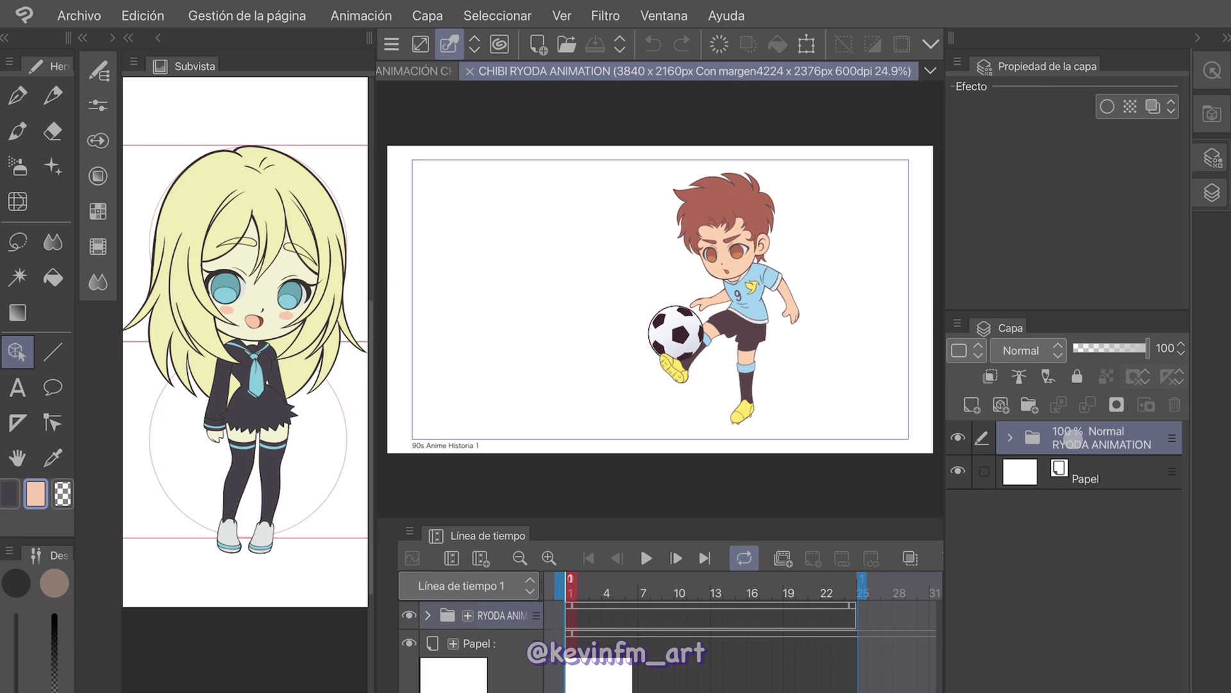
{"action": "key", "text": "ctrl+v"}
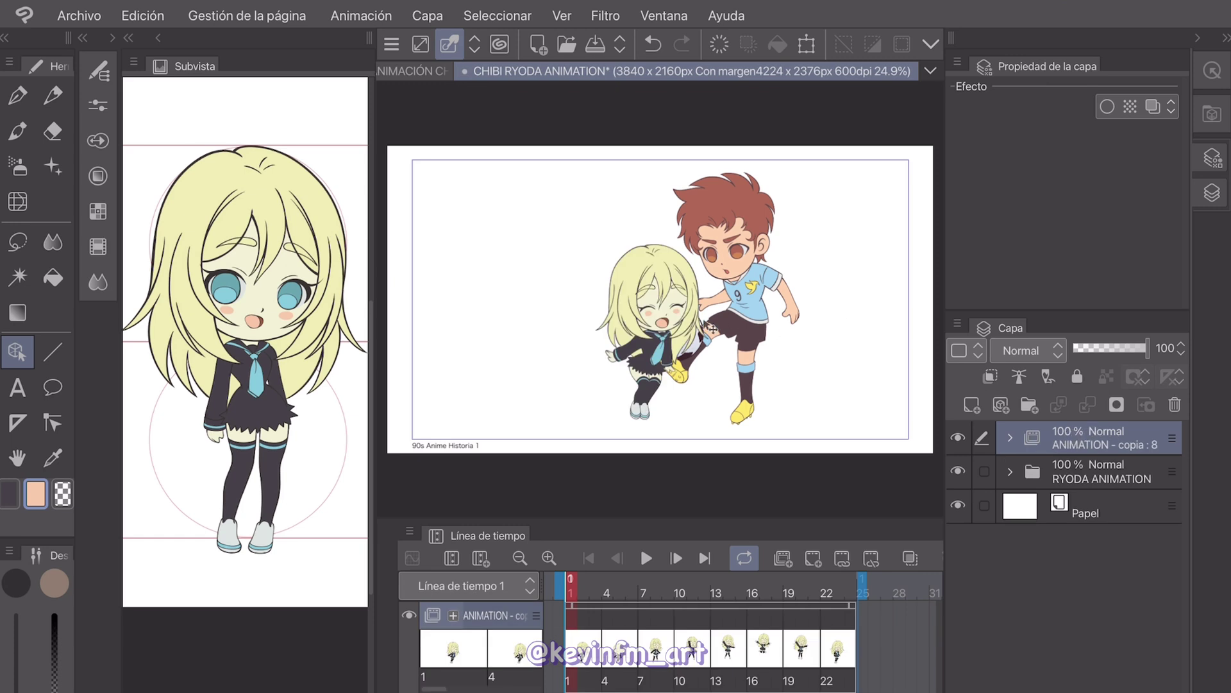
{"action": "left_click_drag", "start_coordinate": [675, 335], "coordinate": [603, 341]}
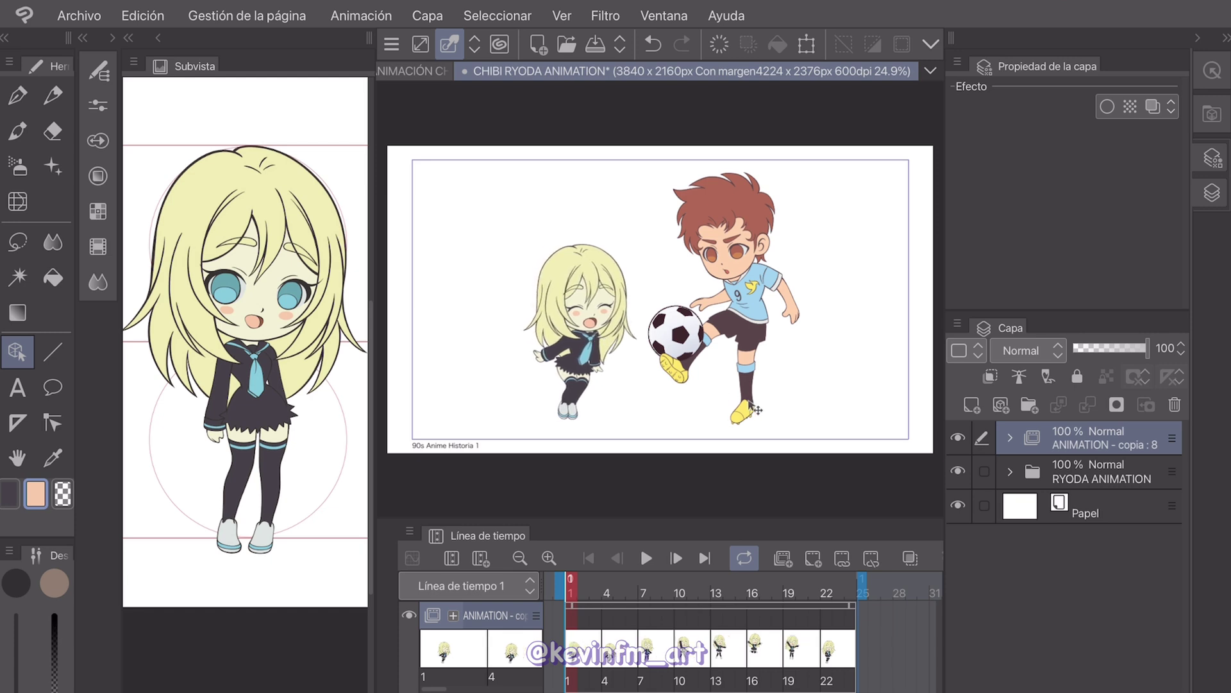
Rename the pasted animation folder as SOPHIE ANIMATION
{"action": "double_click", "coordinate": [1099, 444]}
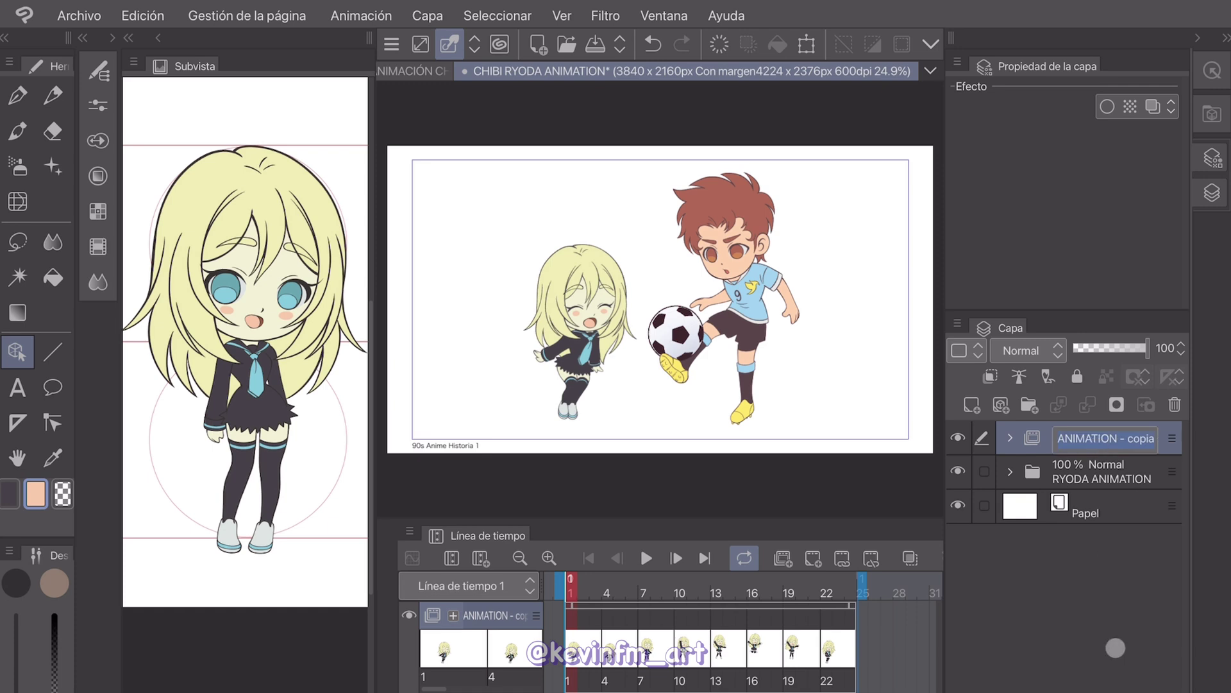
{"action": "type", "text": "SOPHIE"}
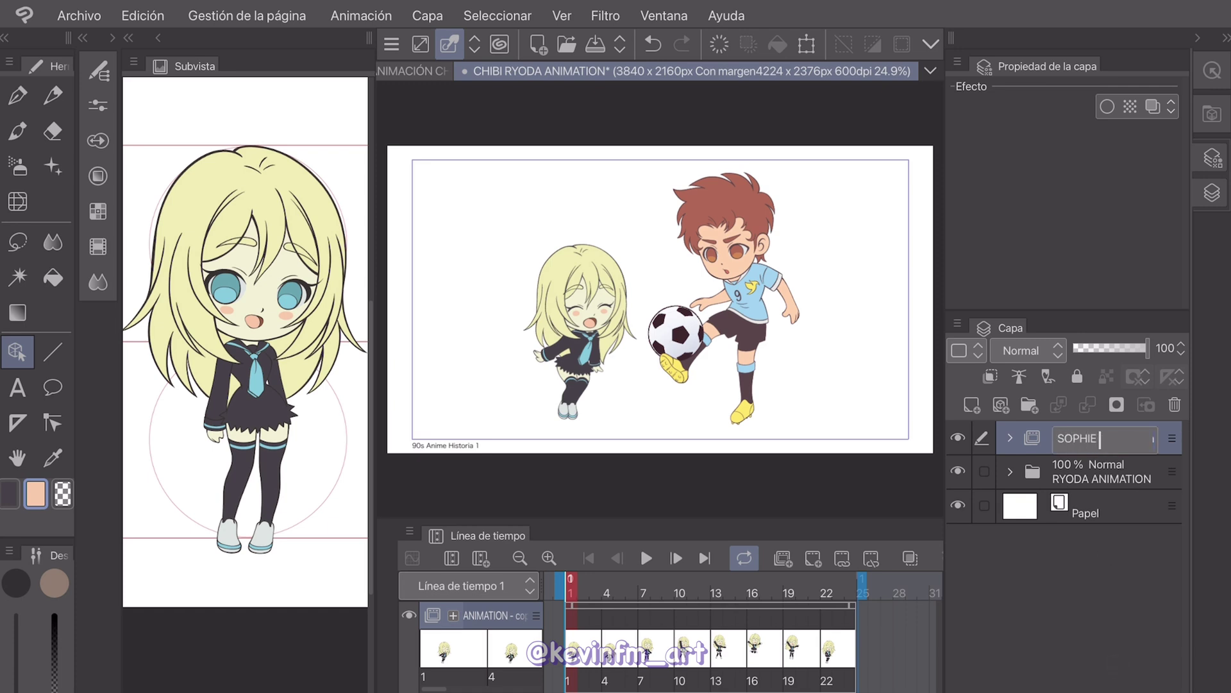
{"action": "key", "text": "Return"}
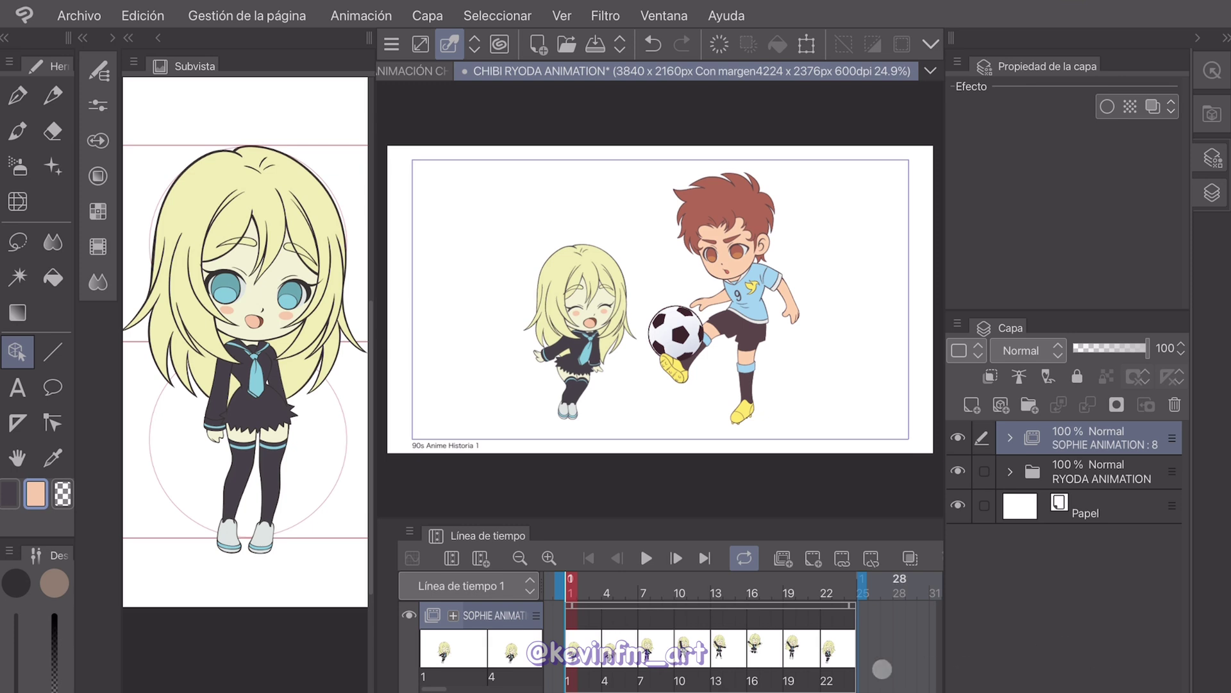
Play the combined animation of both characters and reselect the SOPHIE ANIMATION folder
{"action": "scroll", "coordinate": [716, 639], "scroll_direction": "left", "scroll_amount": 1}
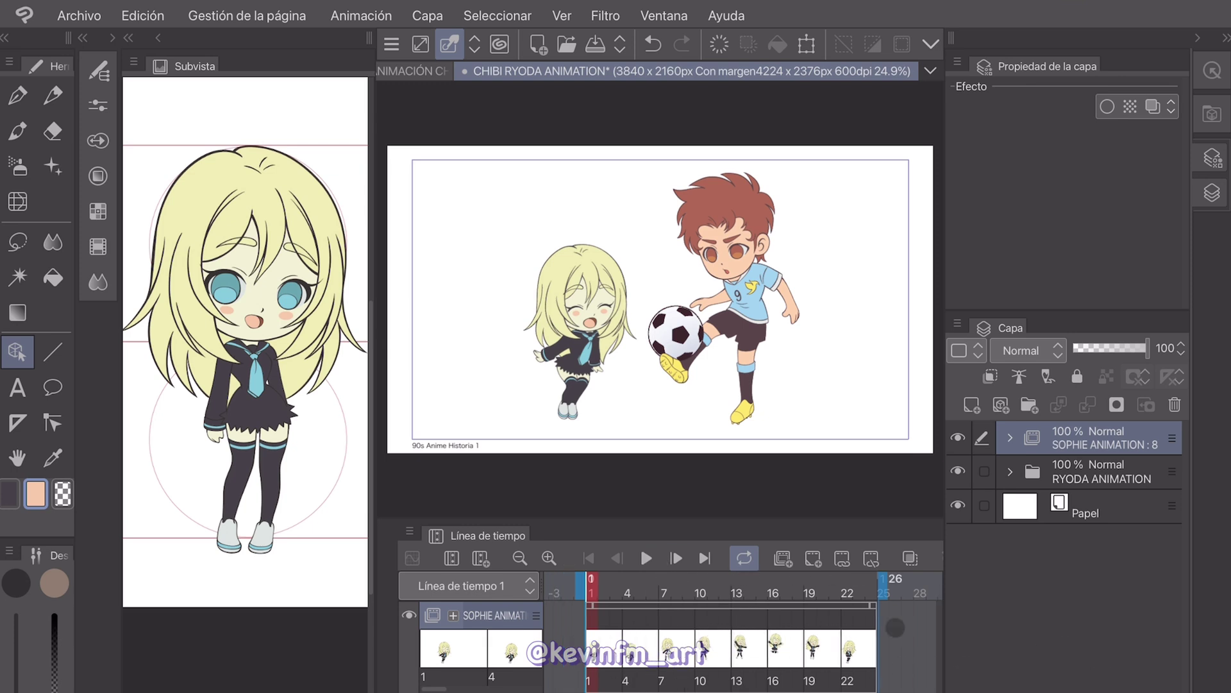
{"action": "left_click", "coordinate": [647, 558]}
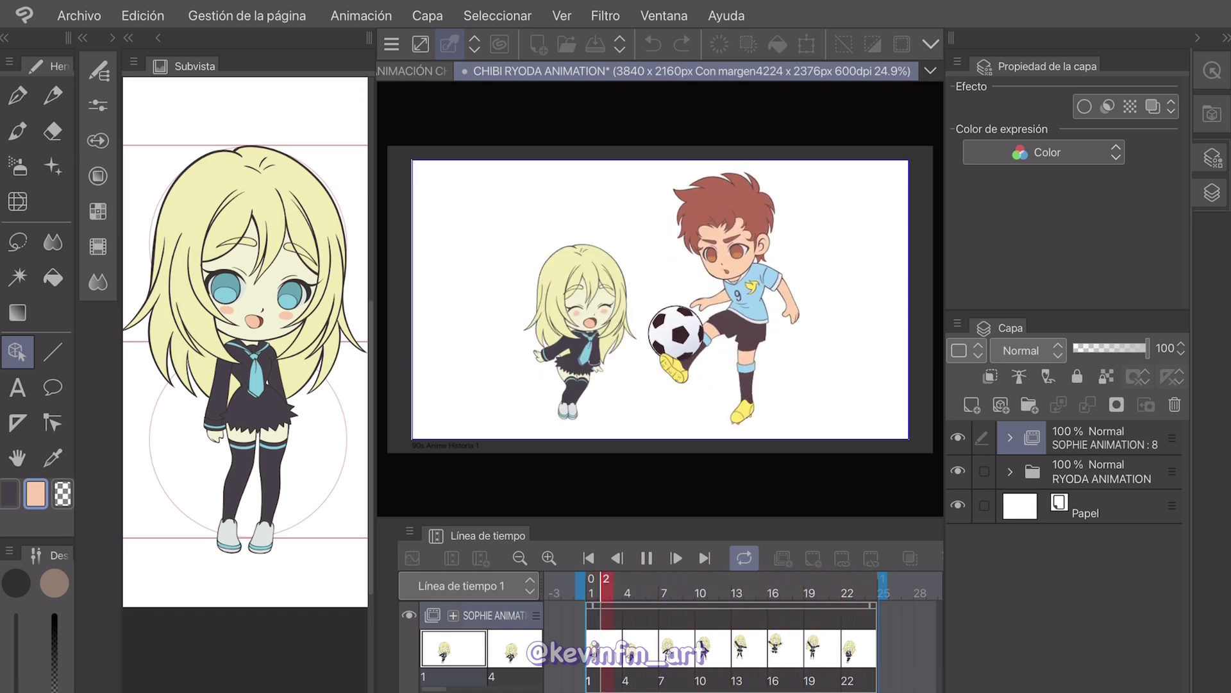
{"action": "left_click", "coordinate": [1126, 504]}
{"action": "left_click", "coordinate": [1114, 442]}
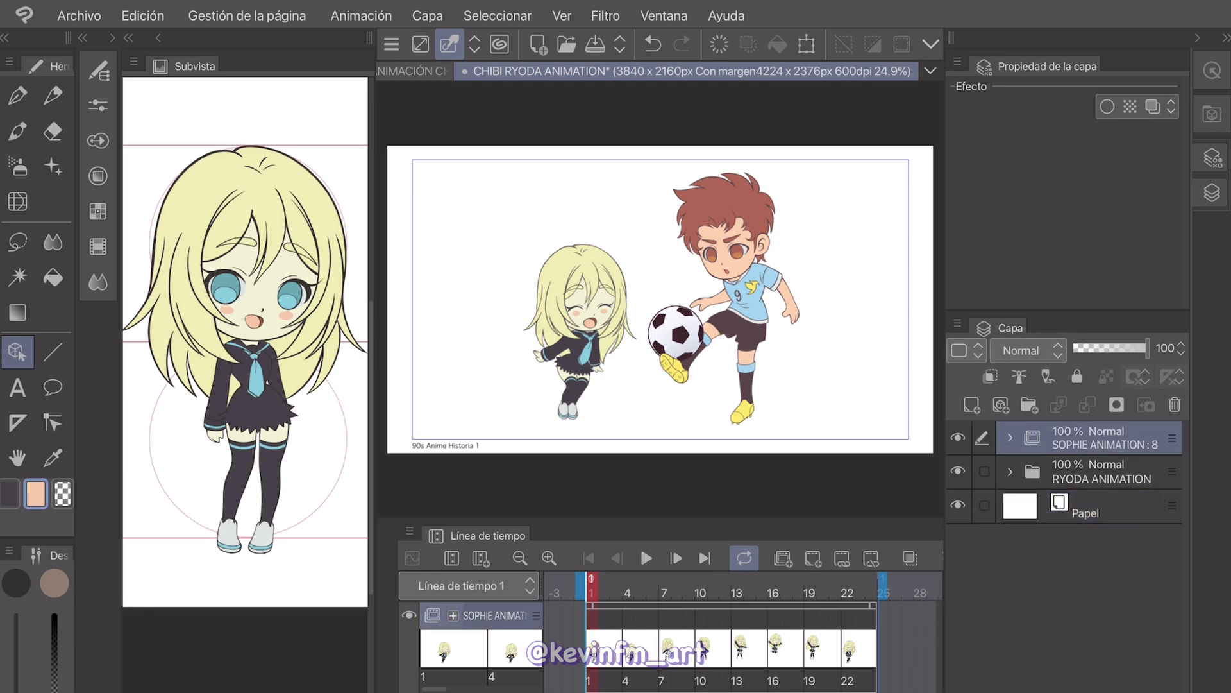
Add a new raster layer directly above the Papel layer and name it BG
{"action": "left_click", "coordinate": [1113, 512]}
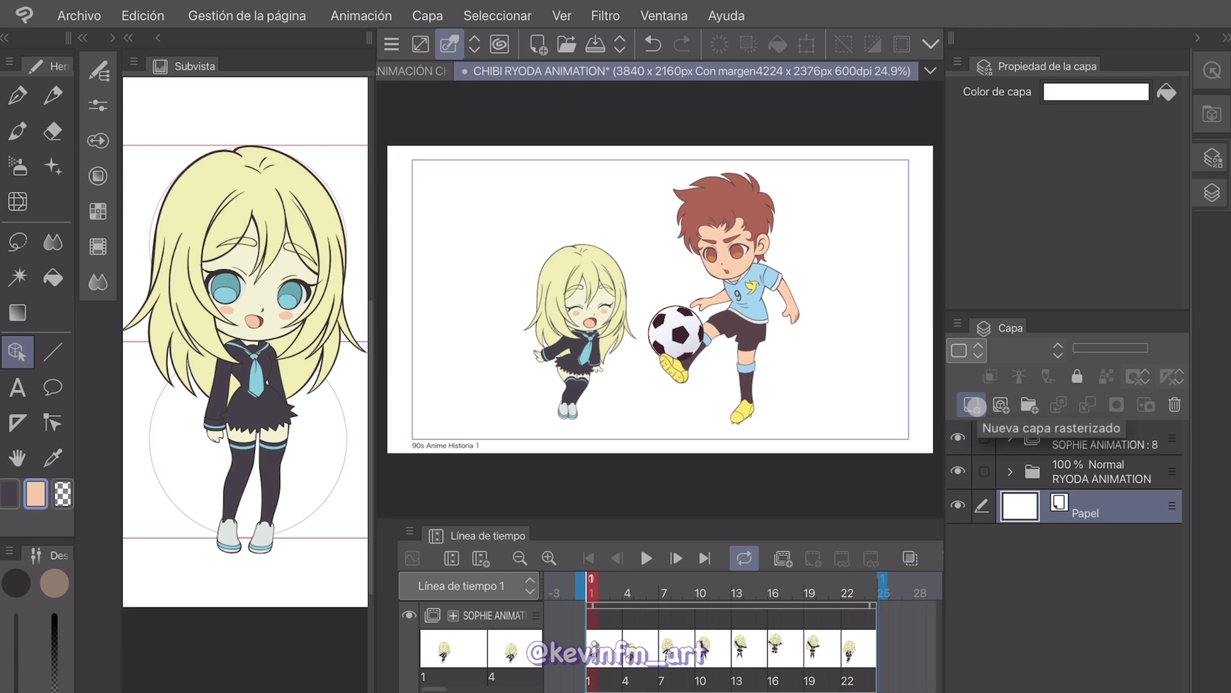
{"action": "left_click", "coordinate": [972, 404]}
{"action": "double_click", "coordinate": [1084, 511]}
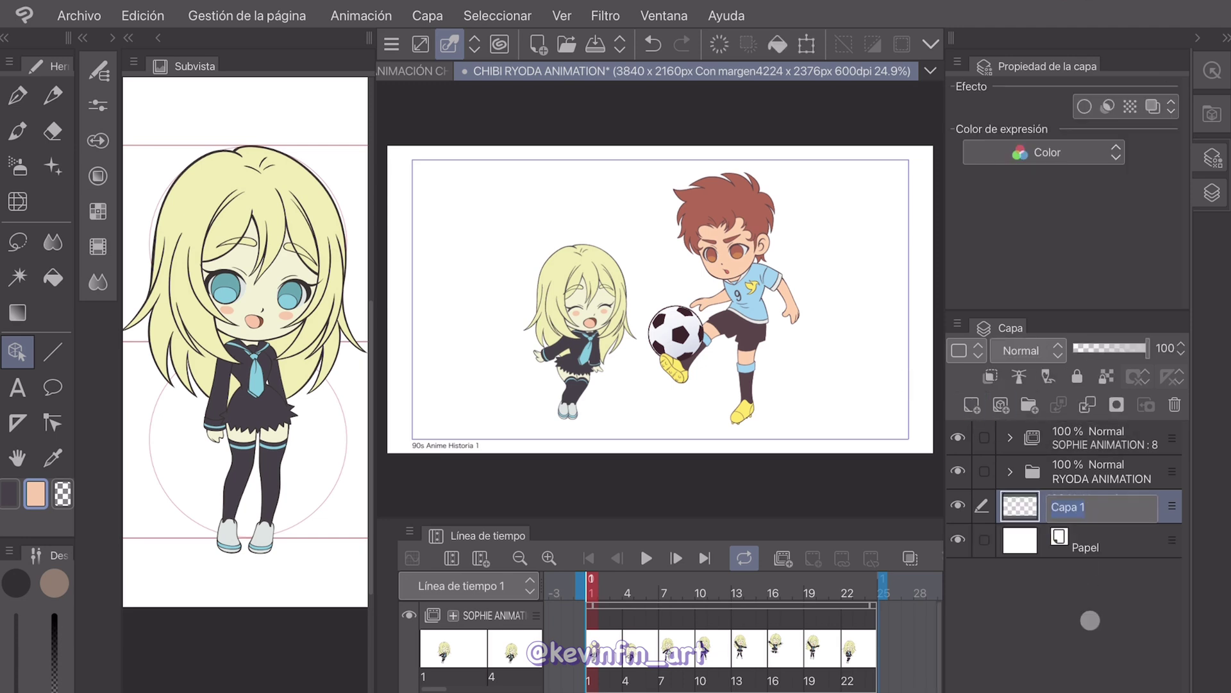
{"action": "key", "text": "Return"}
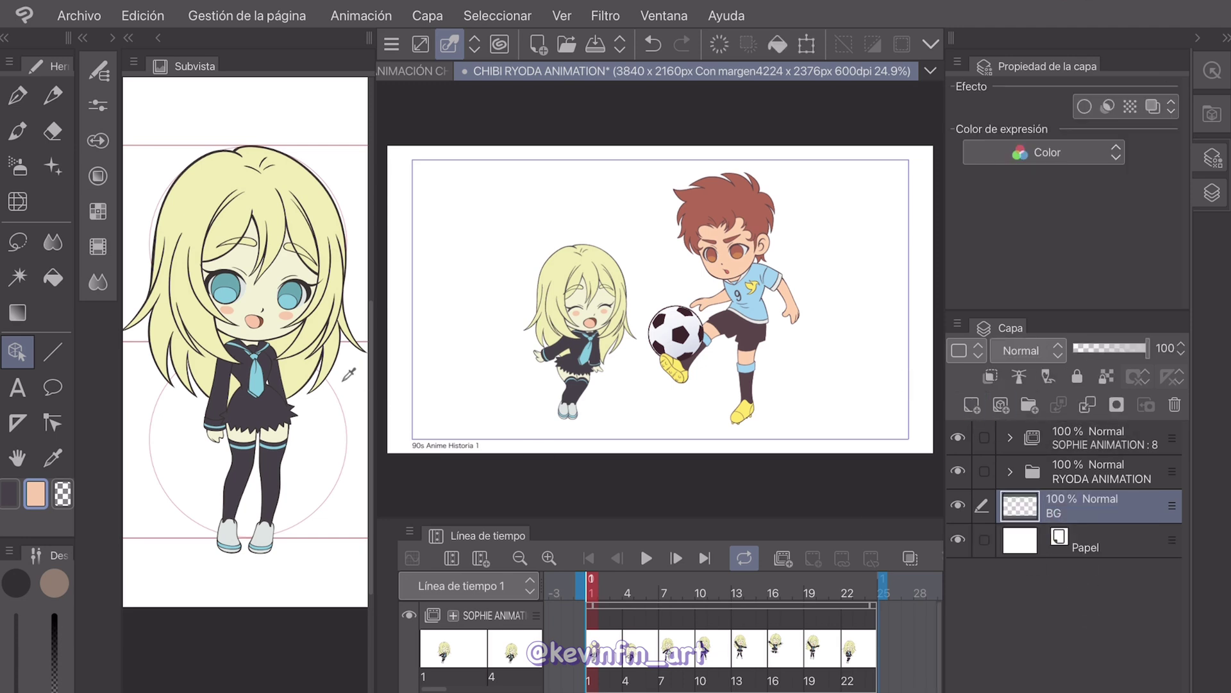
Fill the BG layer with the light peach colour from the girl's reference image and play the animation
{"action": "left_click", "coordinate": [233, 299]}
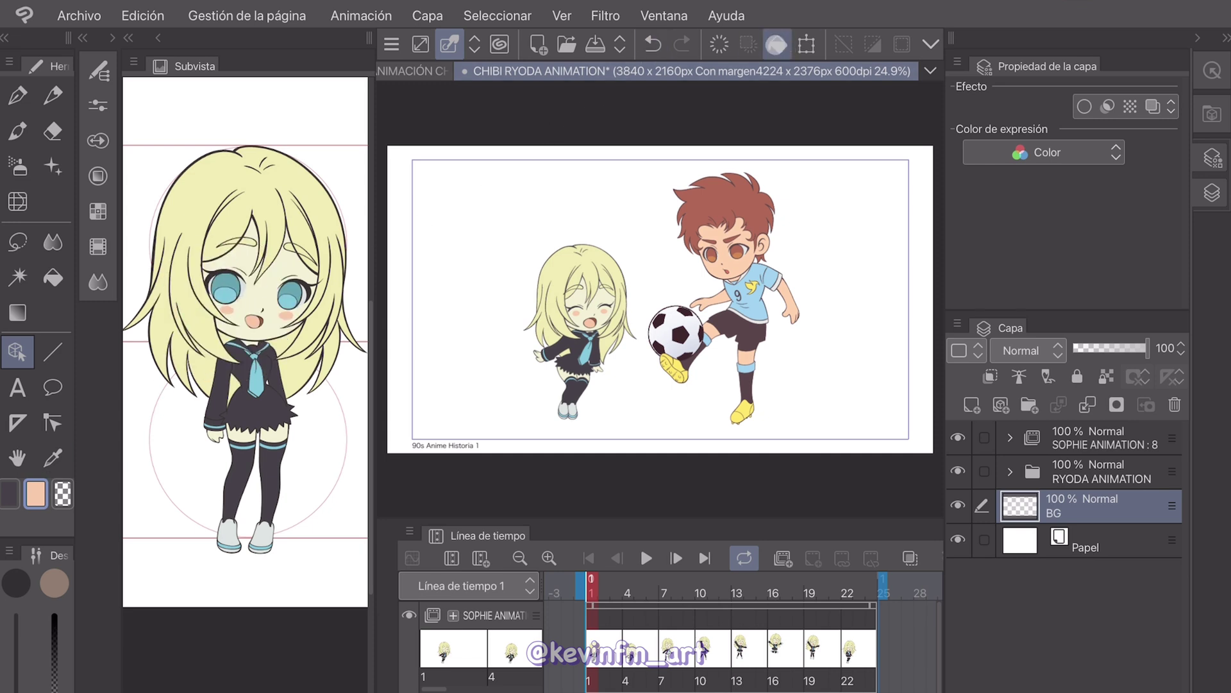
{"action": "left_click", "coordinate": [777, 45]}
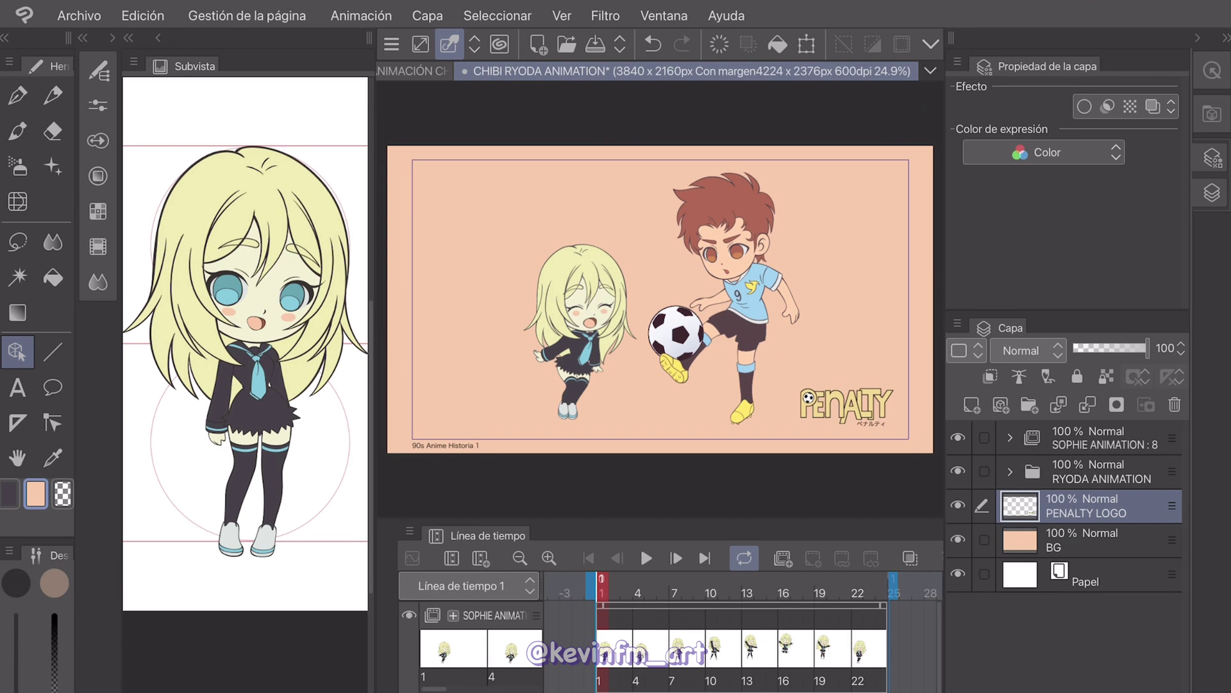
{"action": "key", "text": "space"}
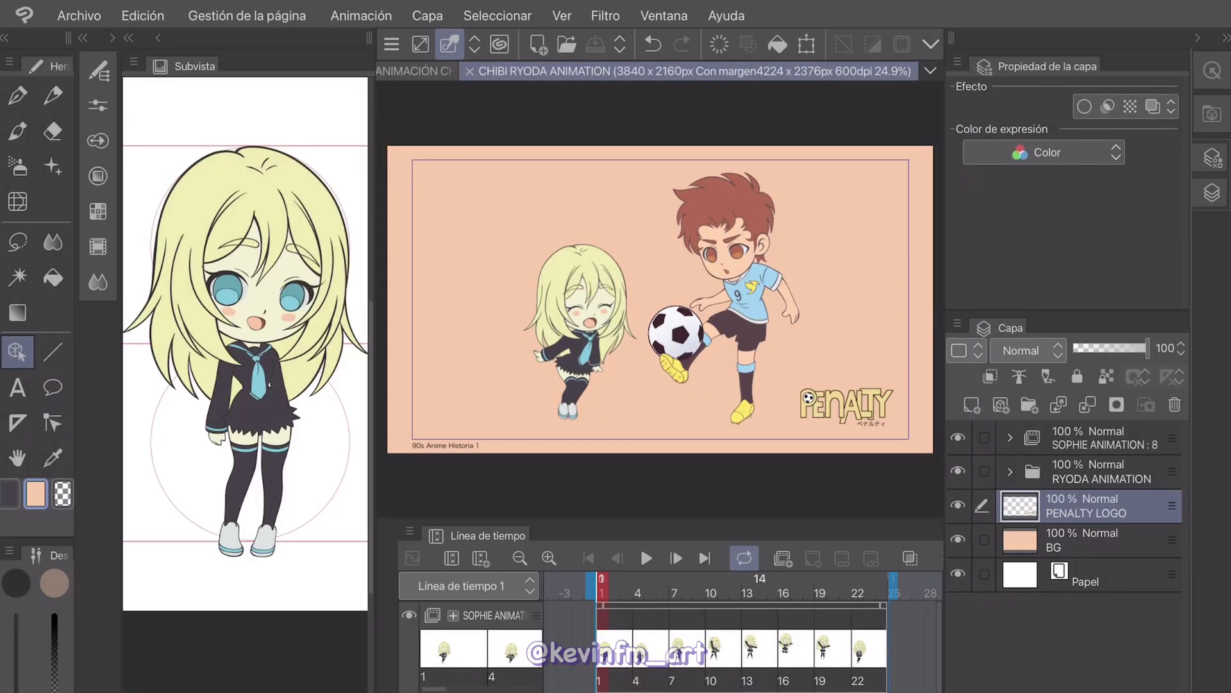
Export the animation as an MP4 movie named CHIBI ANIMATION at 3840 × 2160 px and 24 fps, saving it in the ANIMATION folder
{"action": "left_click", "coordinate": [79, 15]}
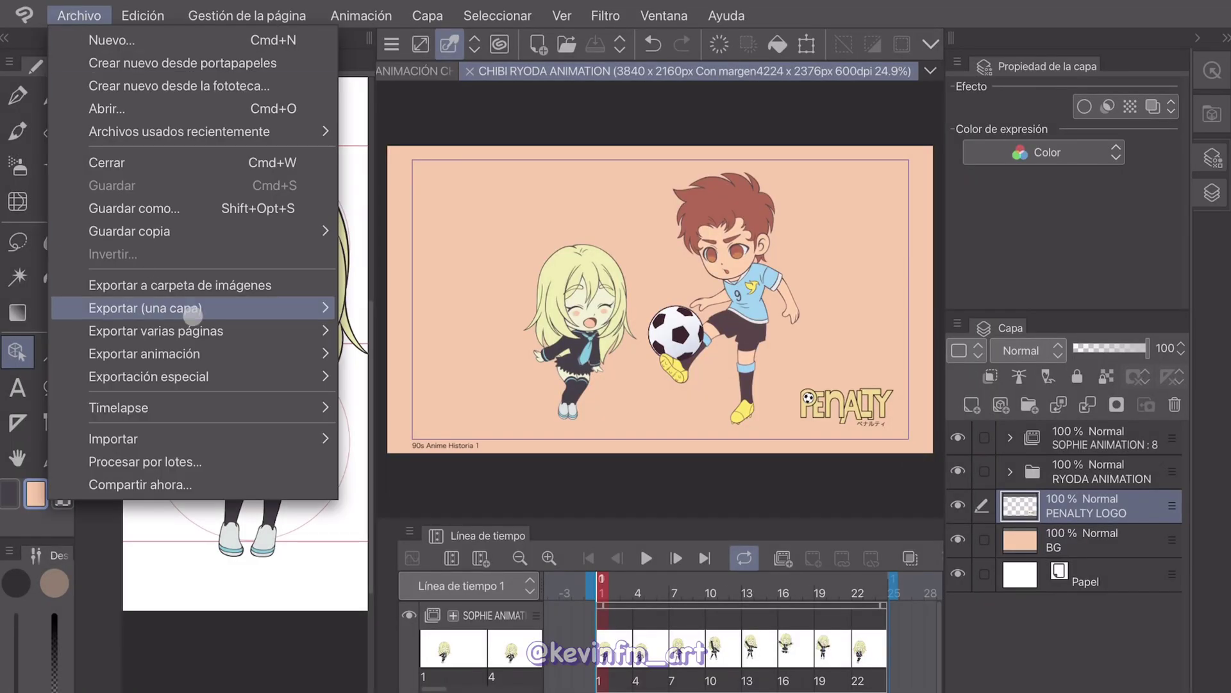
{"action": "mouse_move", "coordinate": [244, 355]}
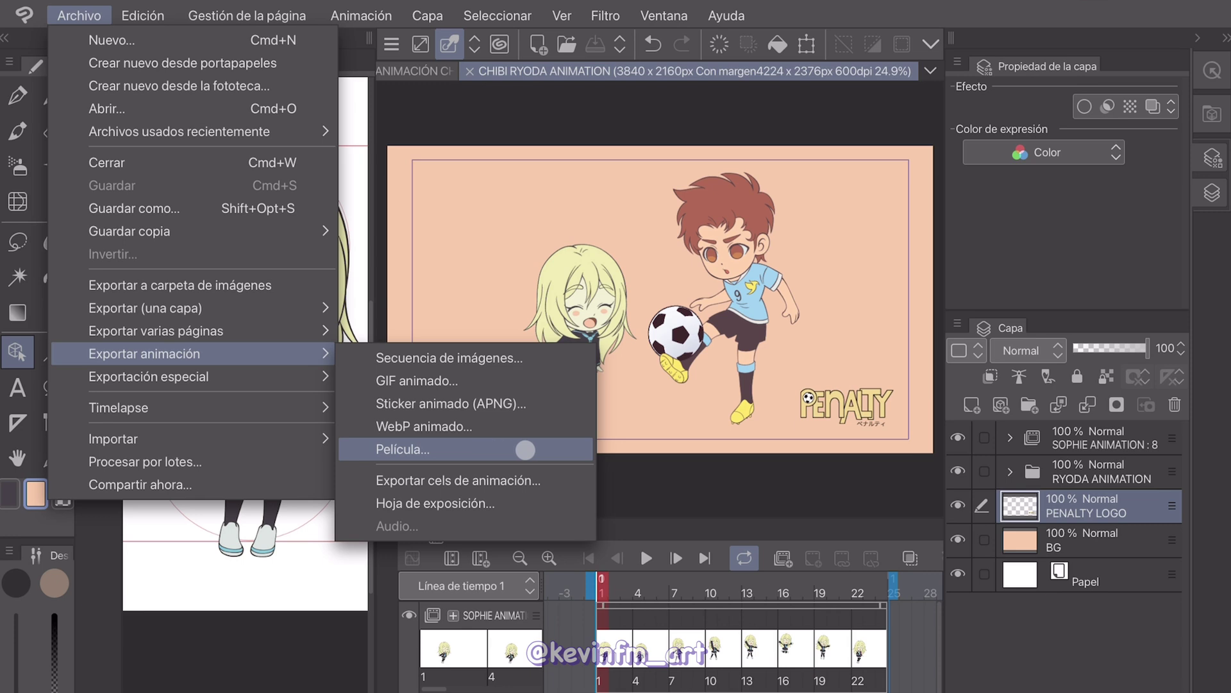
{"action": "type", "text": "CHIBI RYODA ANIMATION"}
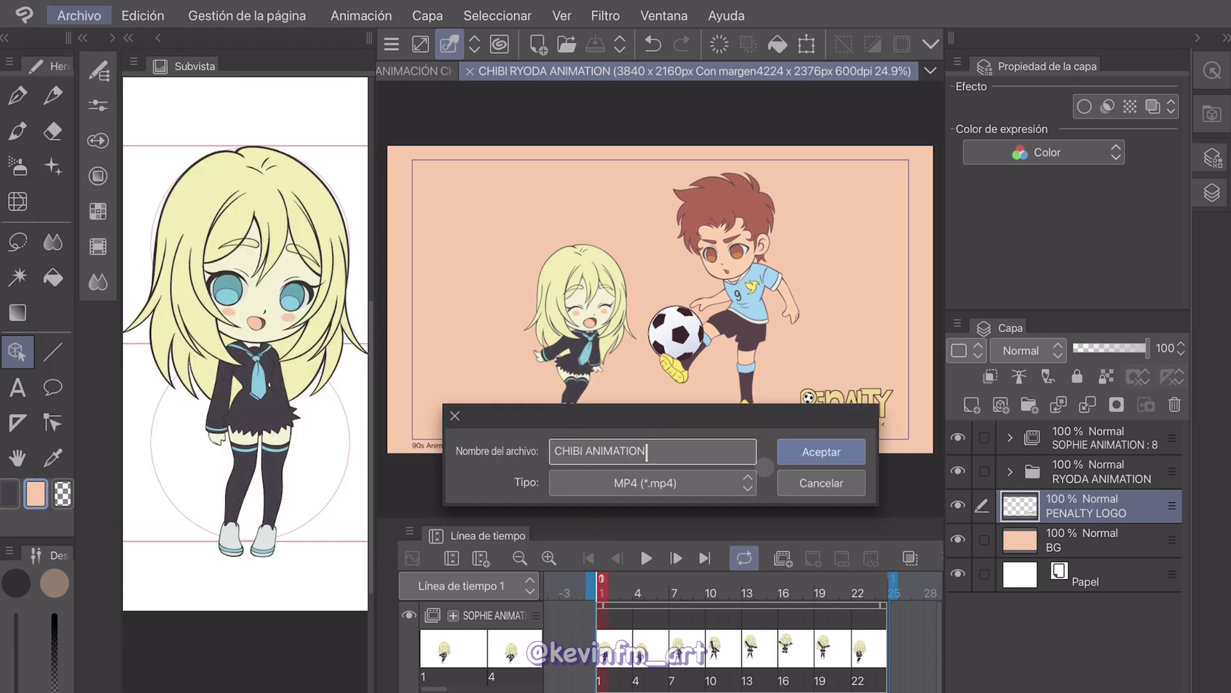
{"action": "left_click", "coordinate": [821, 452]}
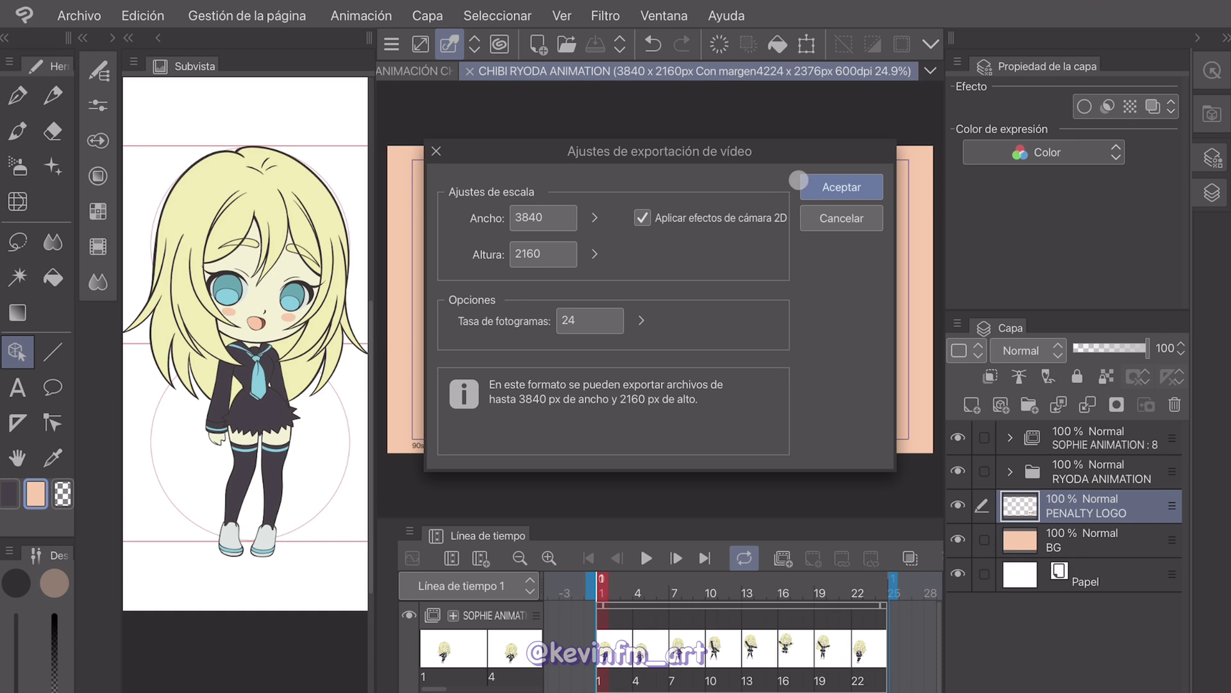
{"action": "left_click", "coordinate": [842, 188]}
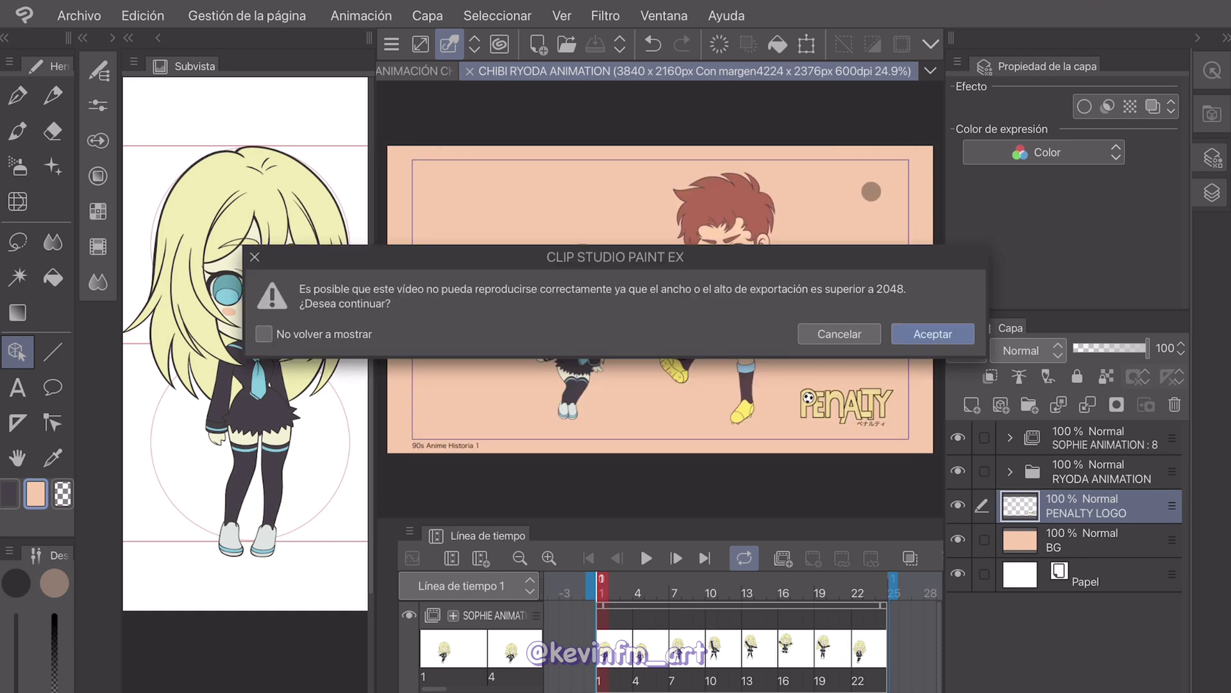
{"action": "left_click", "coordinate": [960, 341]}
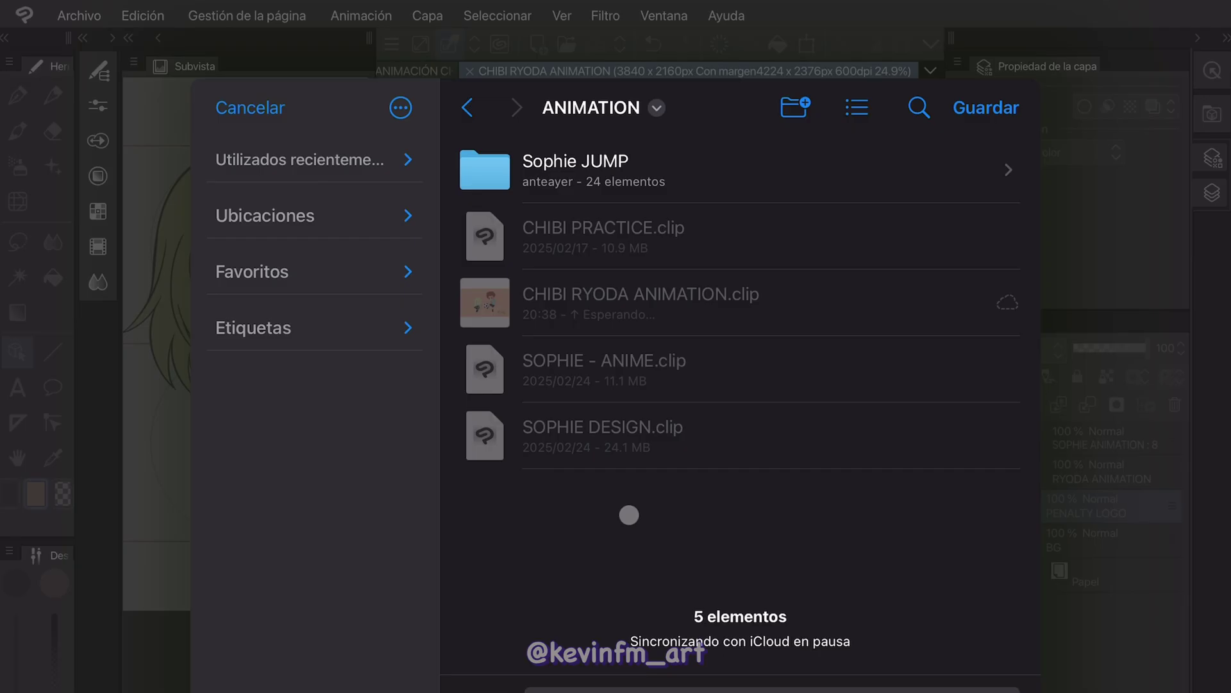
{"action": "left_click", "coordinate": [986, 107]}
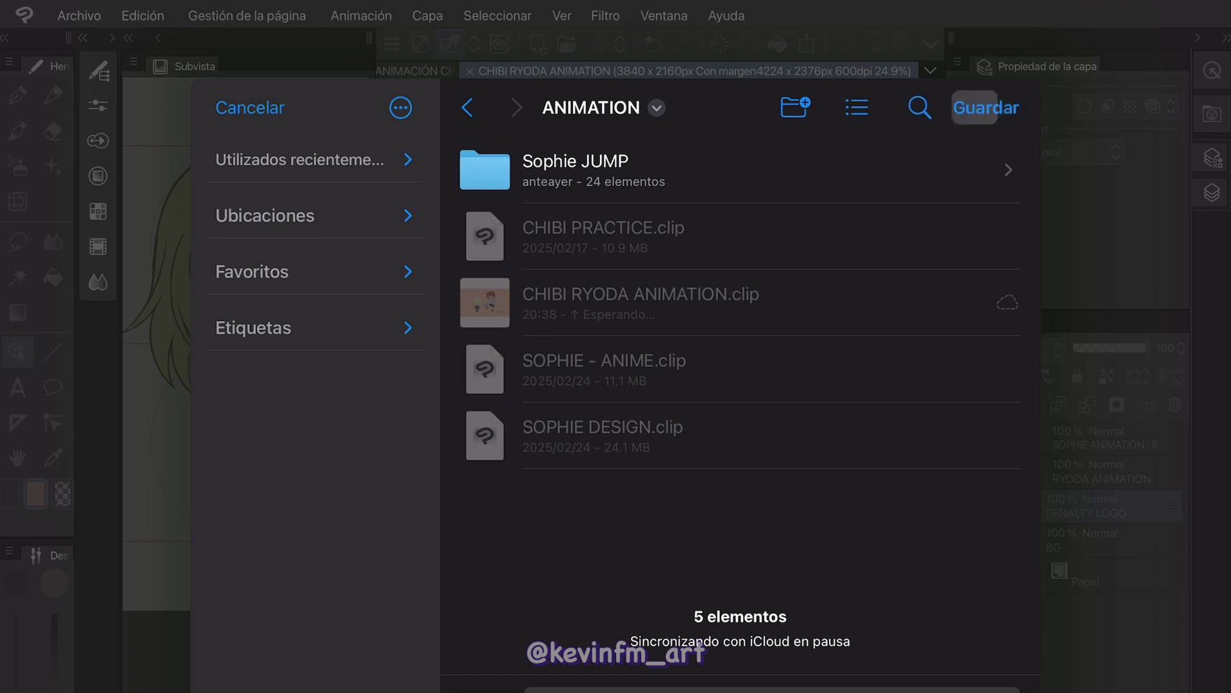